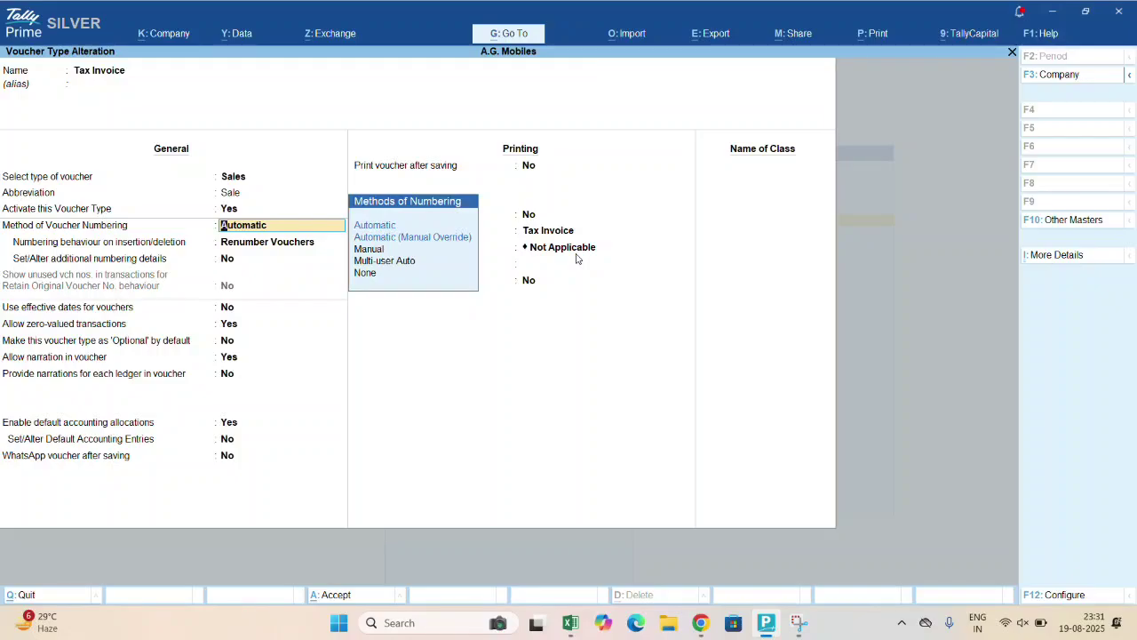
Step: Compare the Renumber Vouchers and Retain Original Voucher No. numbering behaviours of the Tax Invoice voucher type, and quit without saving
key("Return")
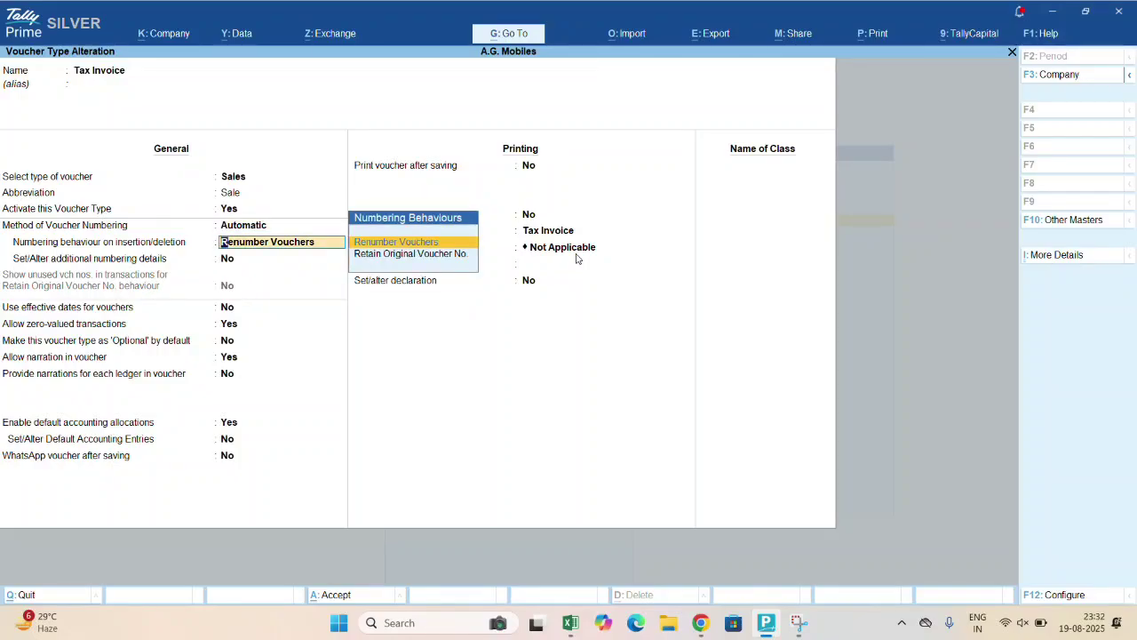
key("Down")
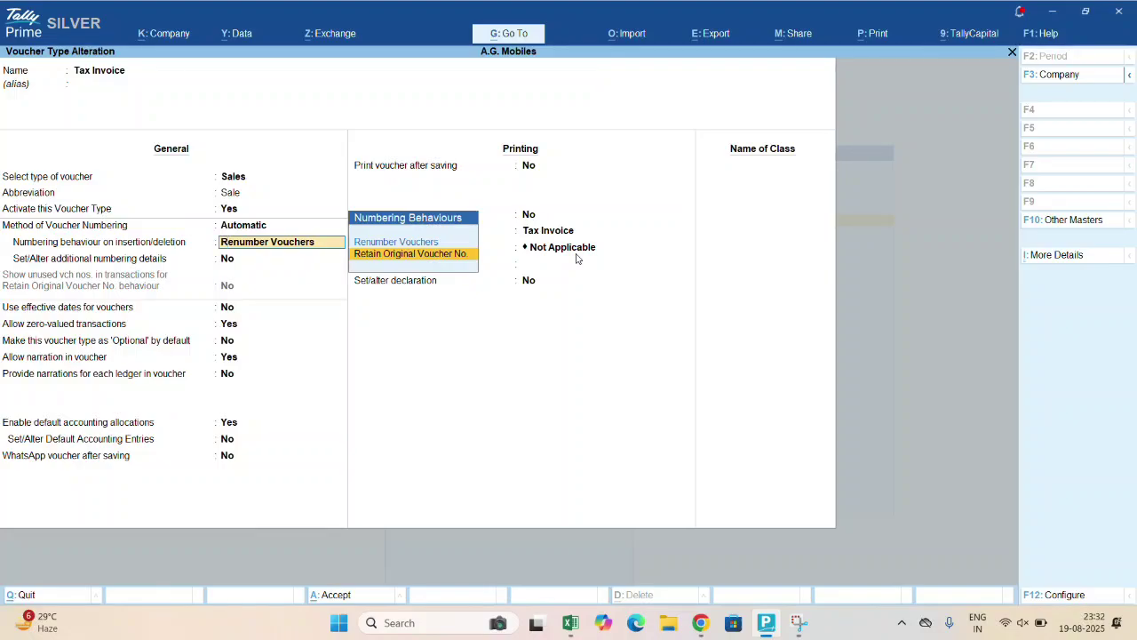
key("Up")
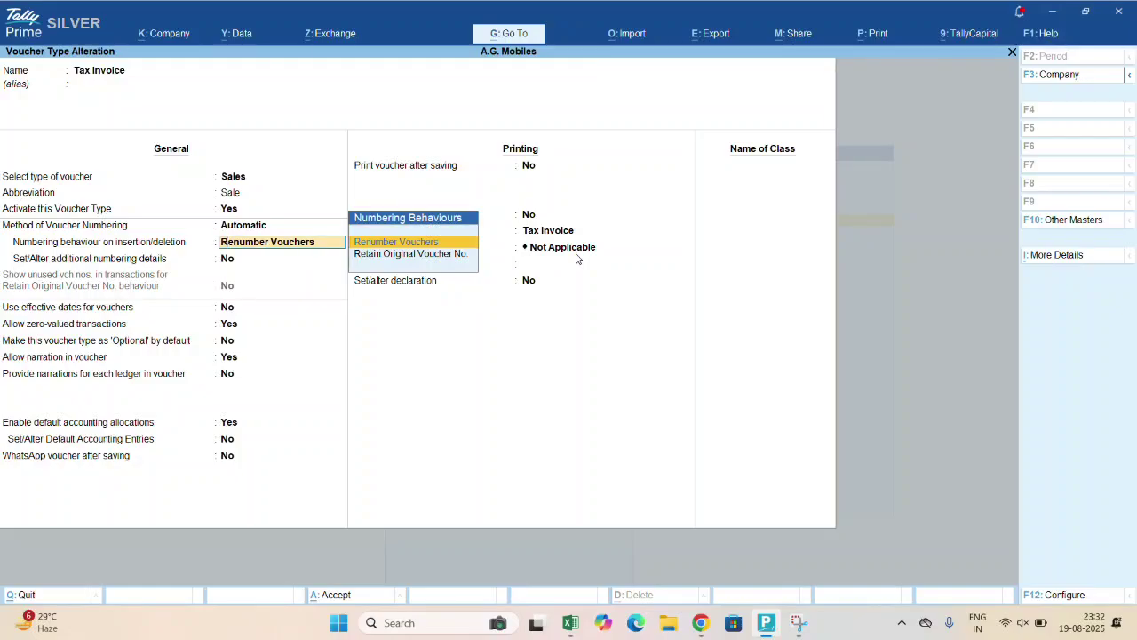
key("Down")
key("Up")
key("Down")
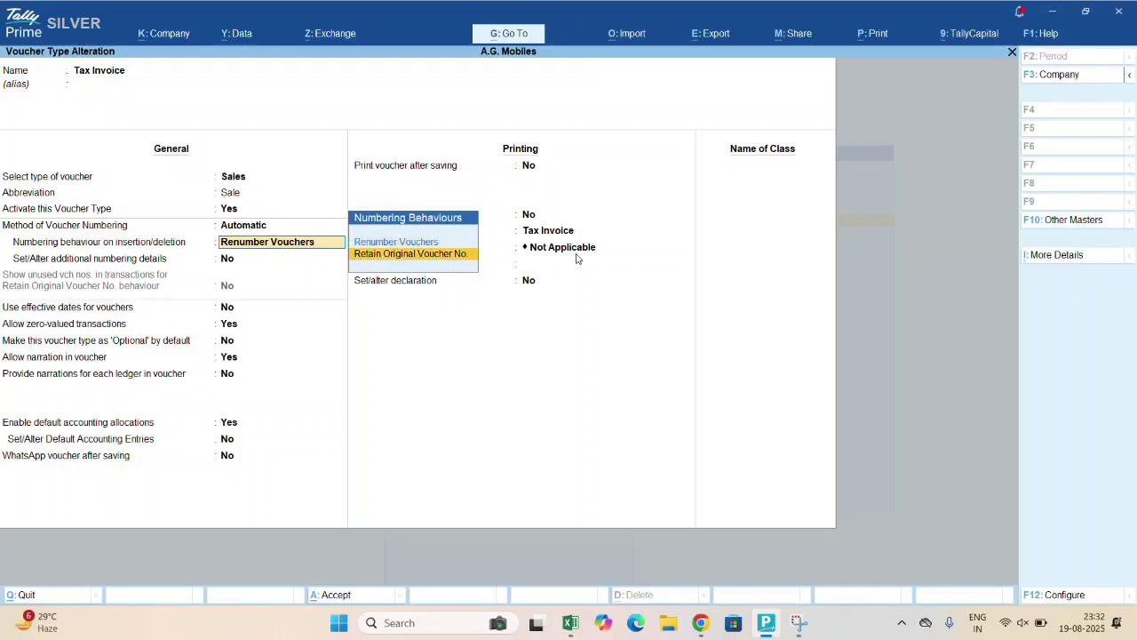
key("Escape")
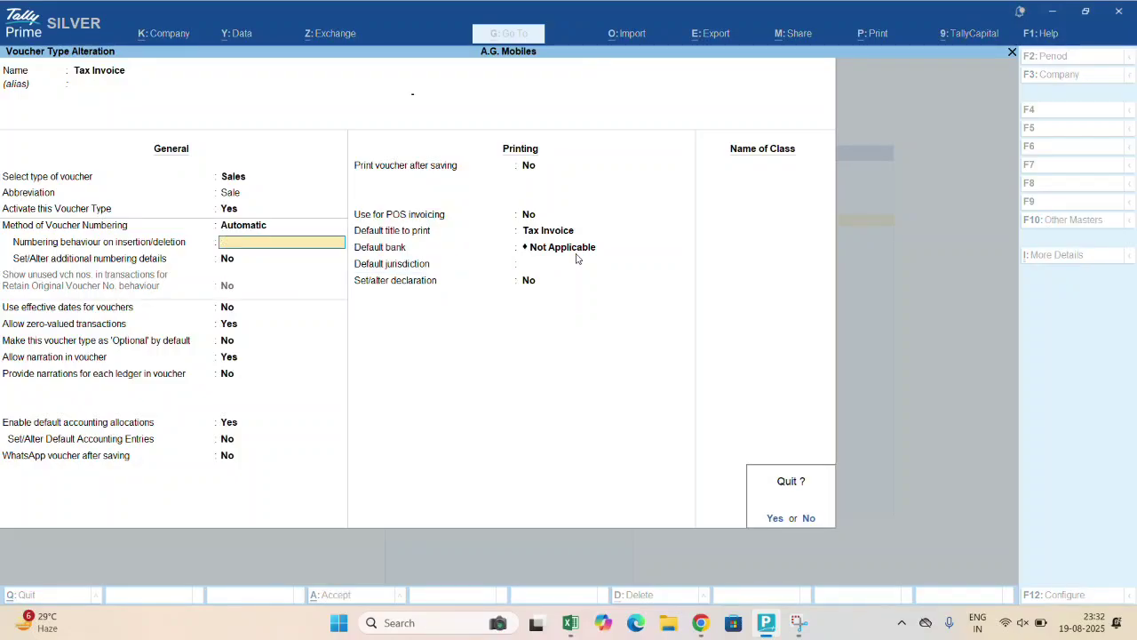
key("y")
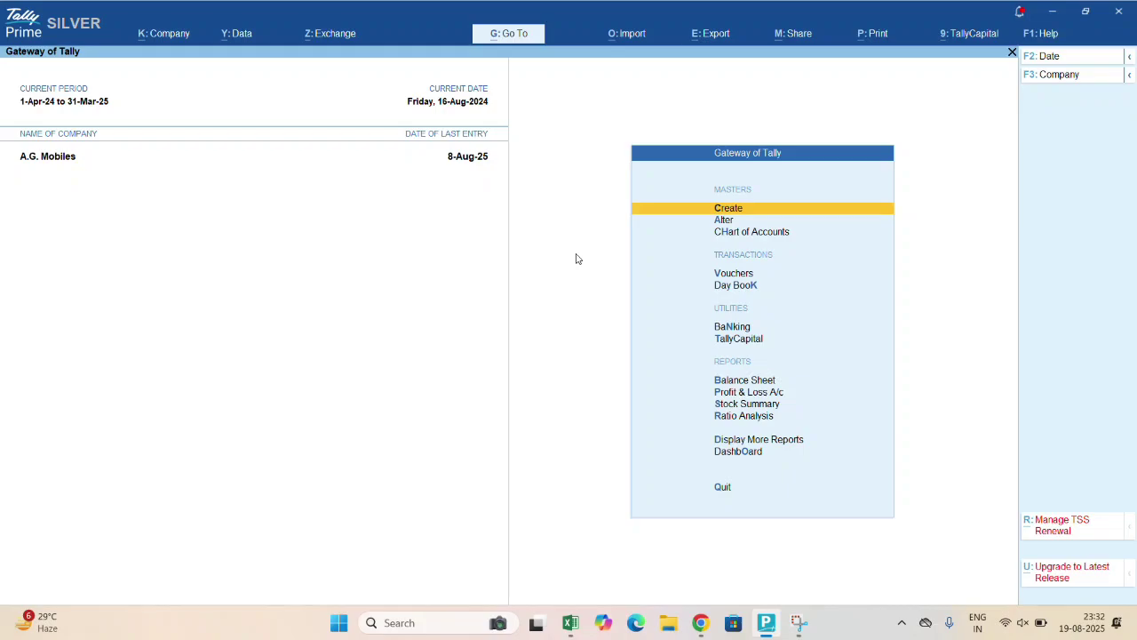
Step: Examine the August 2024 sales vouchers in the Sales Register down to the last voucher, and close the list
key("Up")
key("Up")
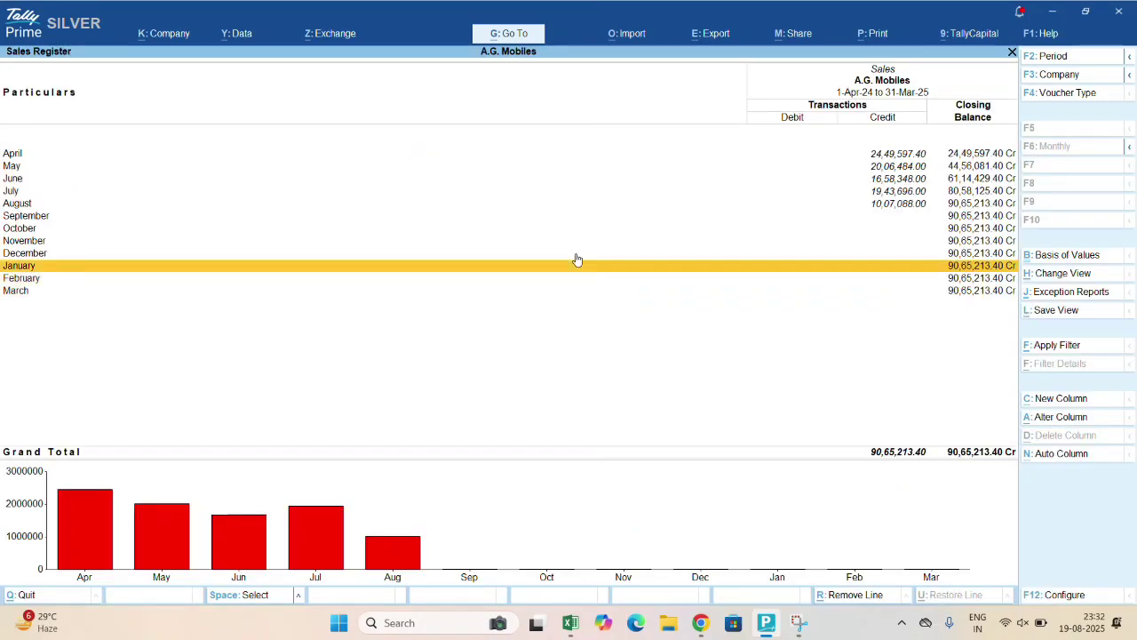
key("Up")
key("Up")
key("Up")
key("Up")
key("Up")
key("Return")
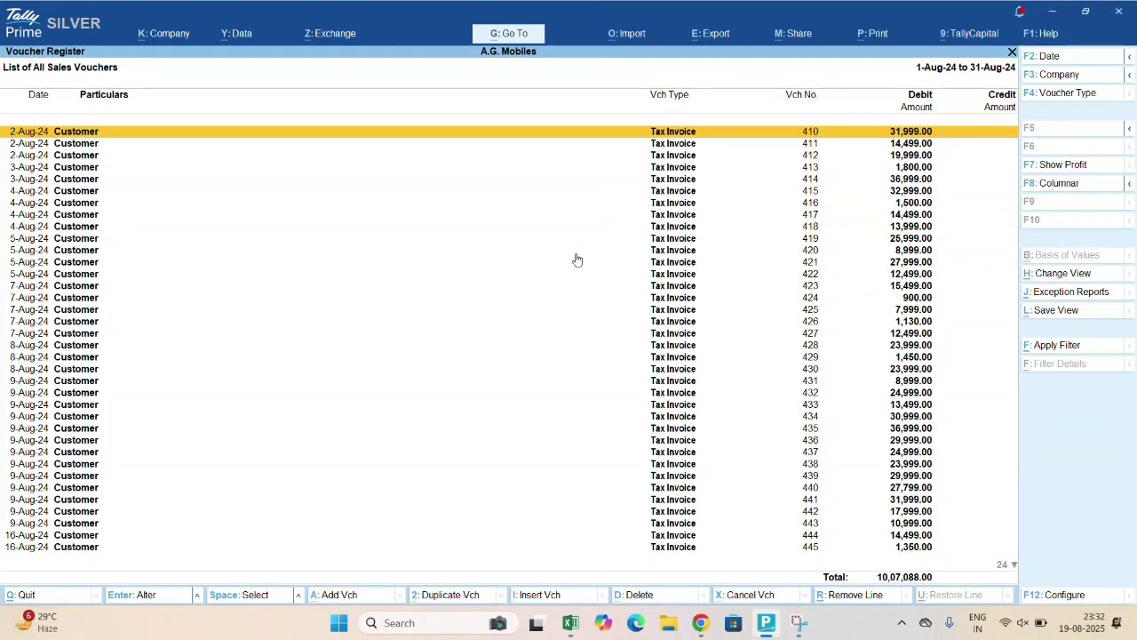
key("End")
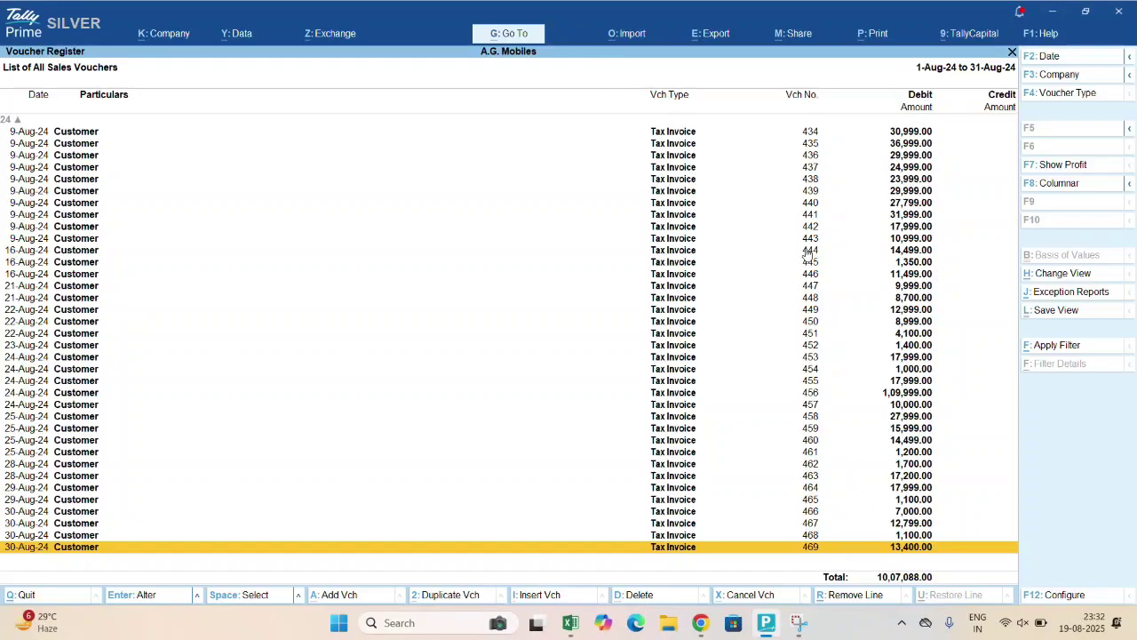
key("Escape")
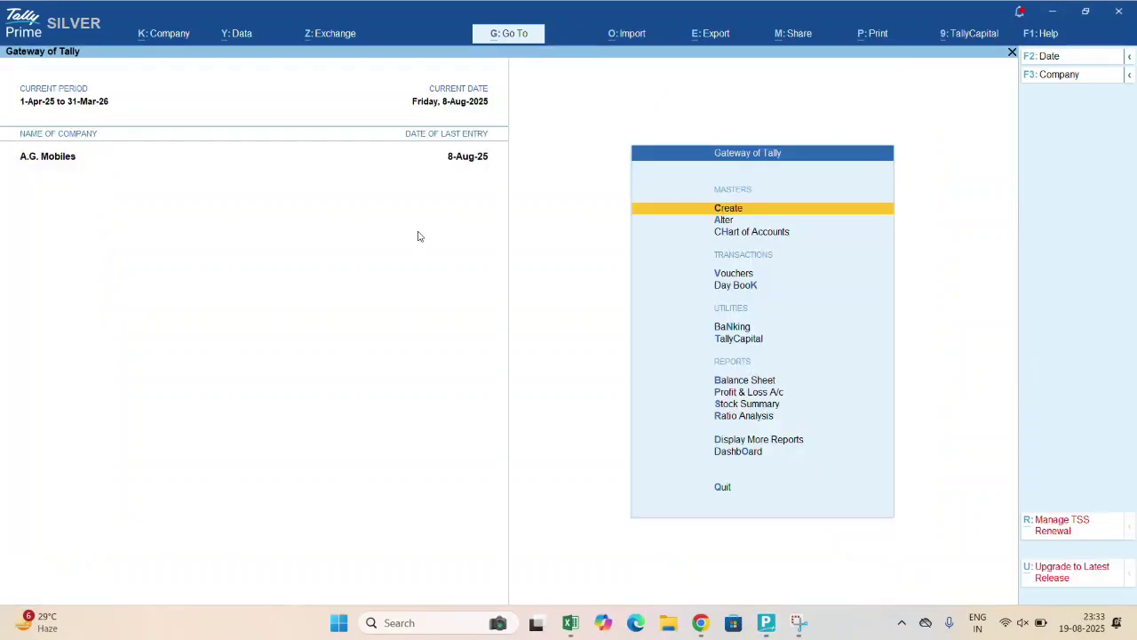
Step: Switch voucher entry to the Tax Invoice sales type, and quit the blank voucher
key("v")
key("Escape")
key("y")
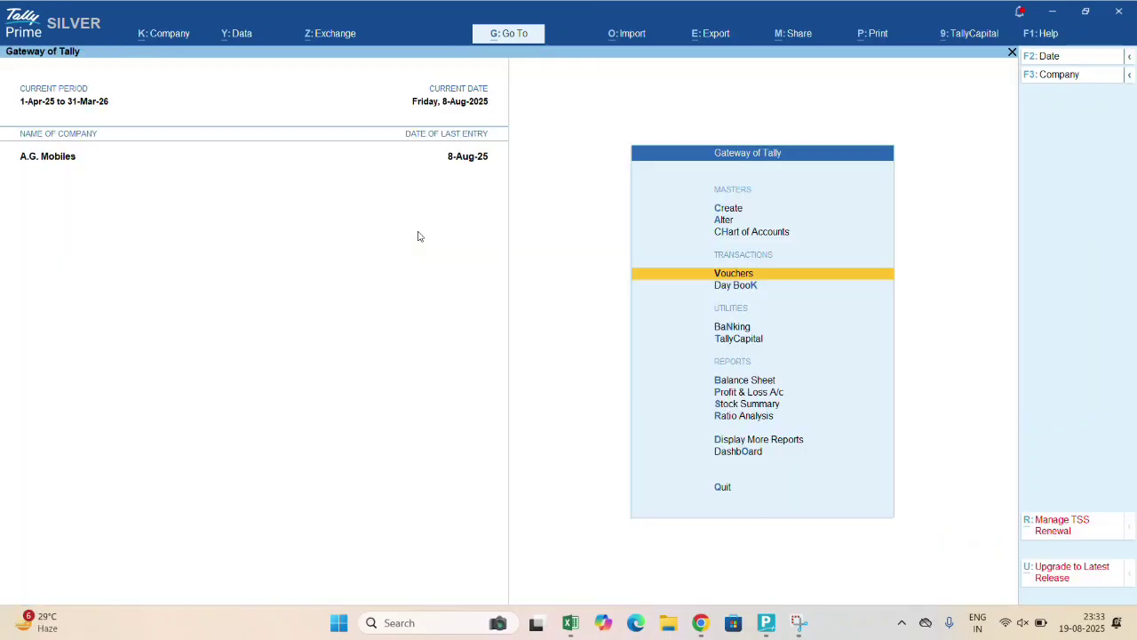
key("v")
key("F8")
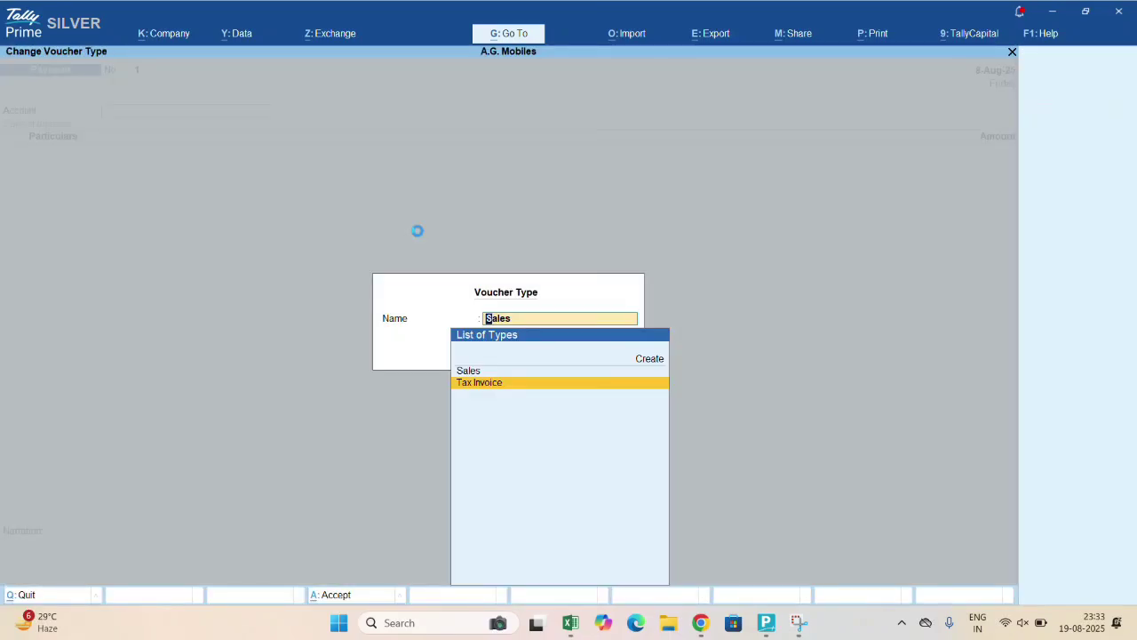
key("Return")
key("Escape")
key("y")
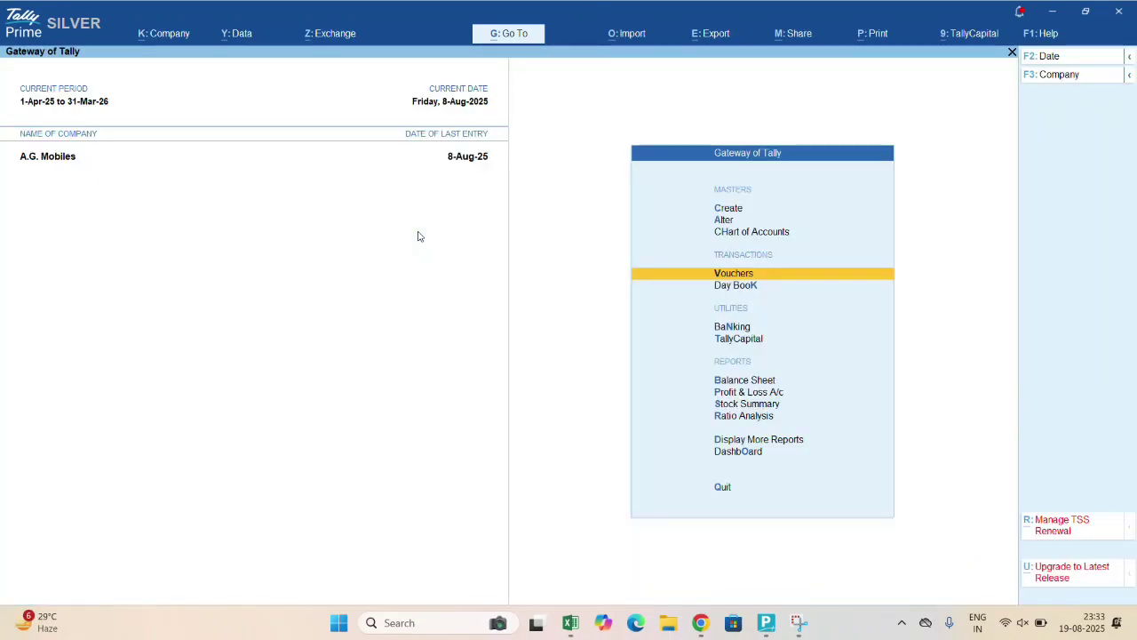
Step: Change the current period to 1-4-2024 through 31-3-2025
key("alt+F2")
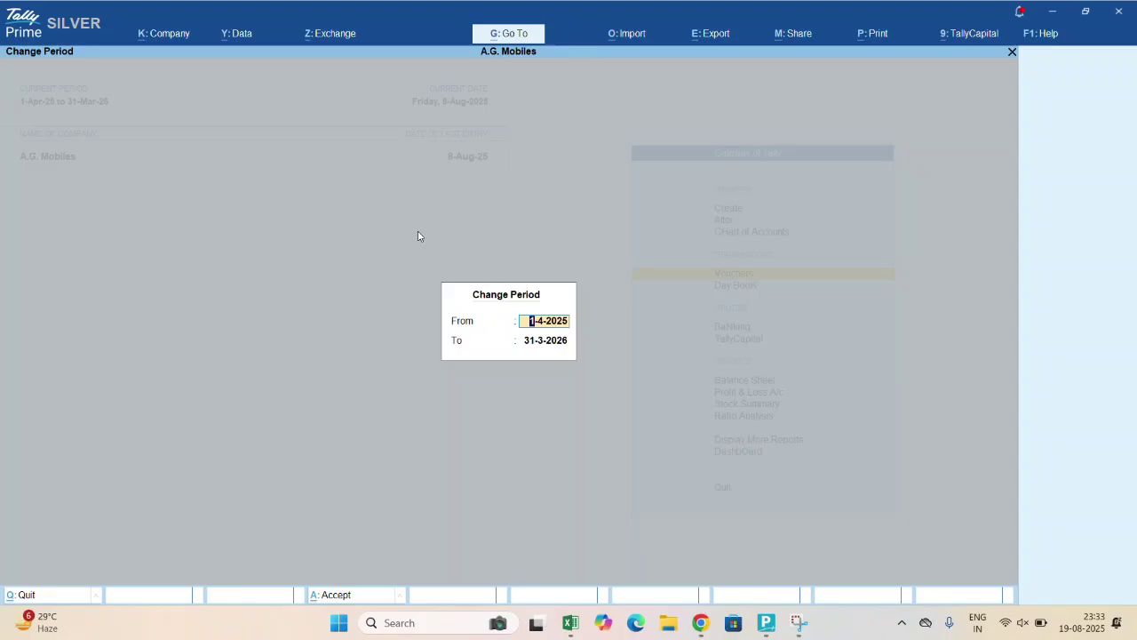
type("1-4-202")
type("4")
key("Return")
type("31-3-25")
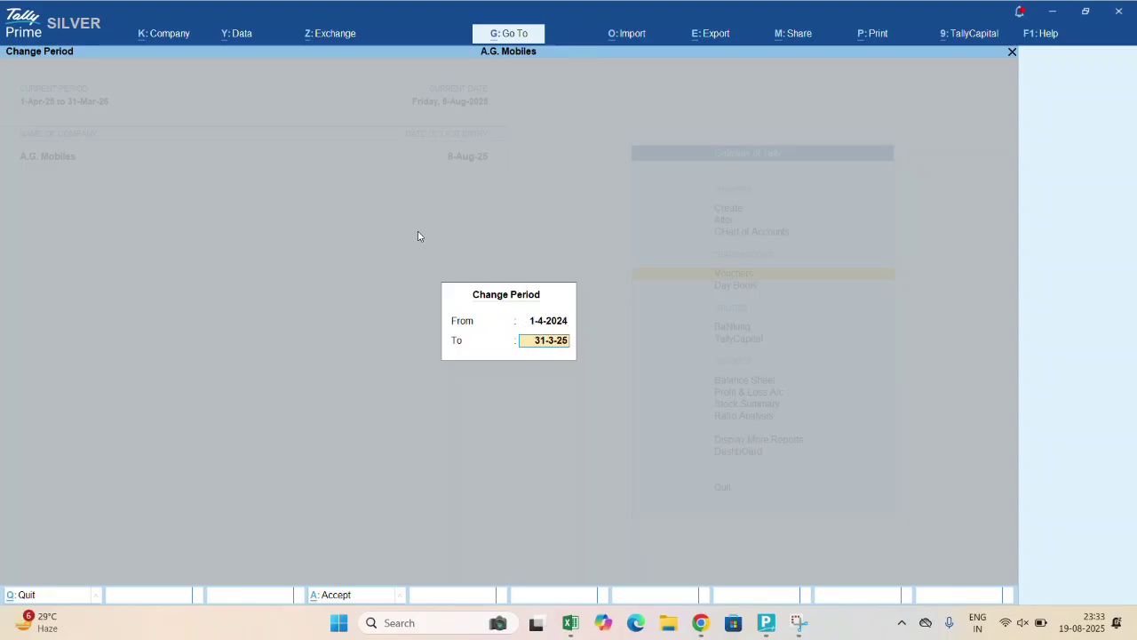
key("Return")
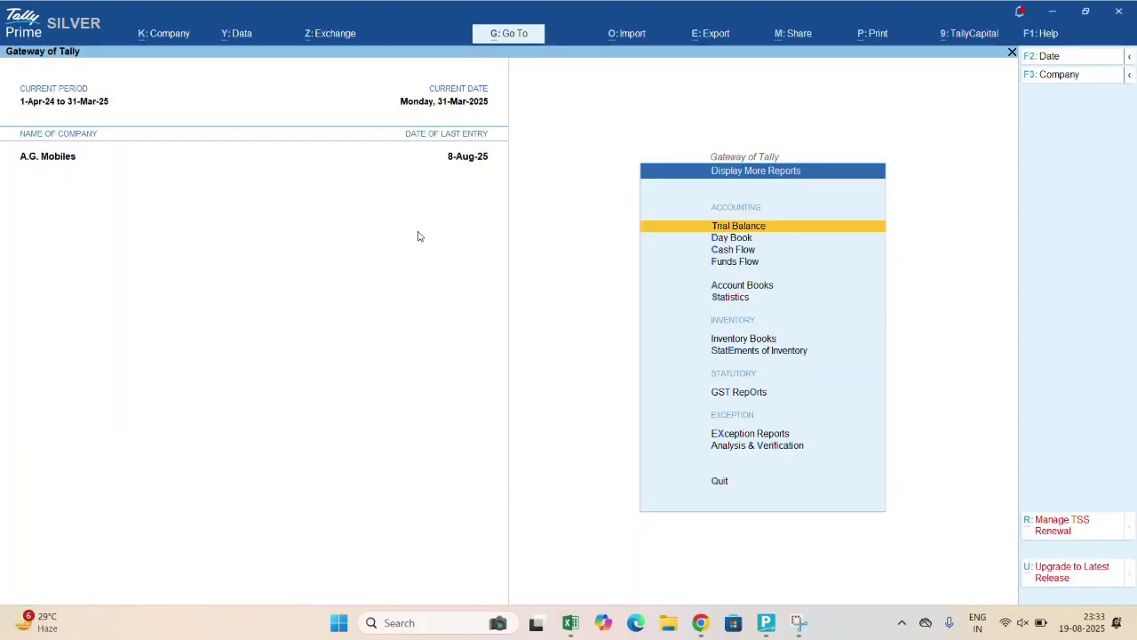
Step: Review the August sales vouchers in the Sales Register down to the last entry, checking the voucher number sequence
key("alt+g")
key("Return")
key("Up")
key("Up")
key("Up")
key("Up")
key("Up")
key("Up")
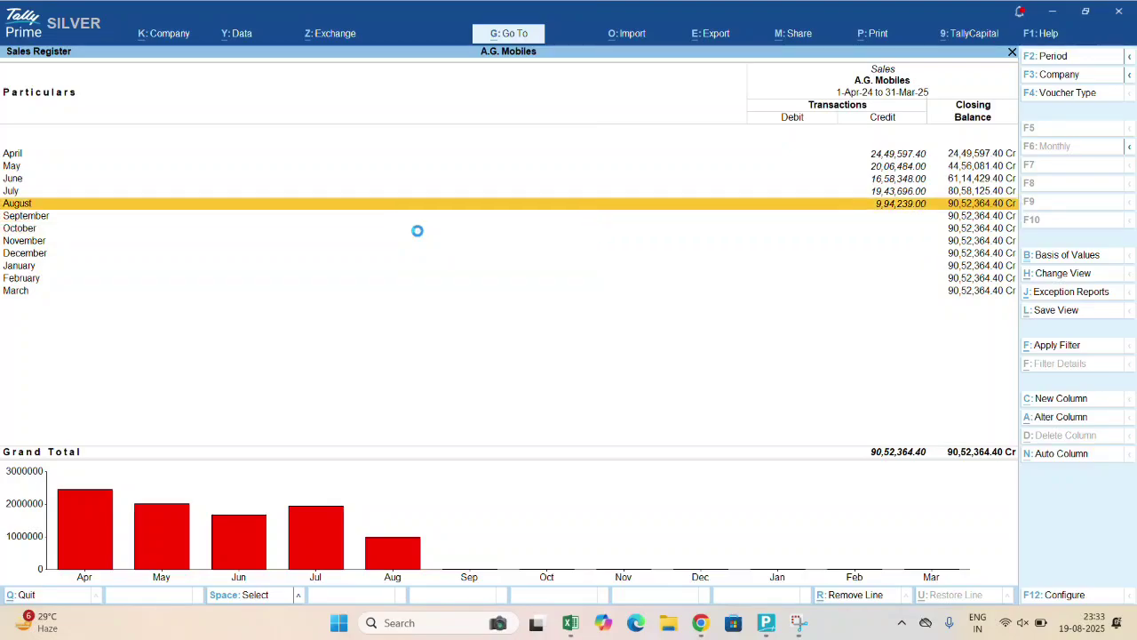
key("Return")
key("End")
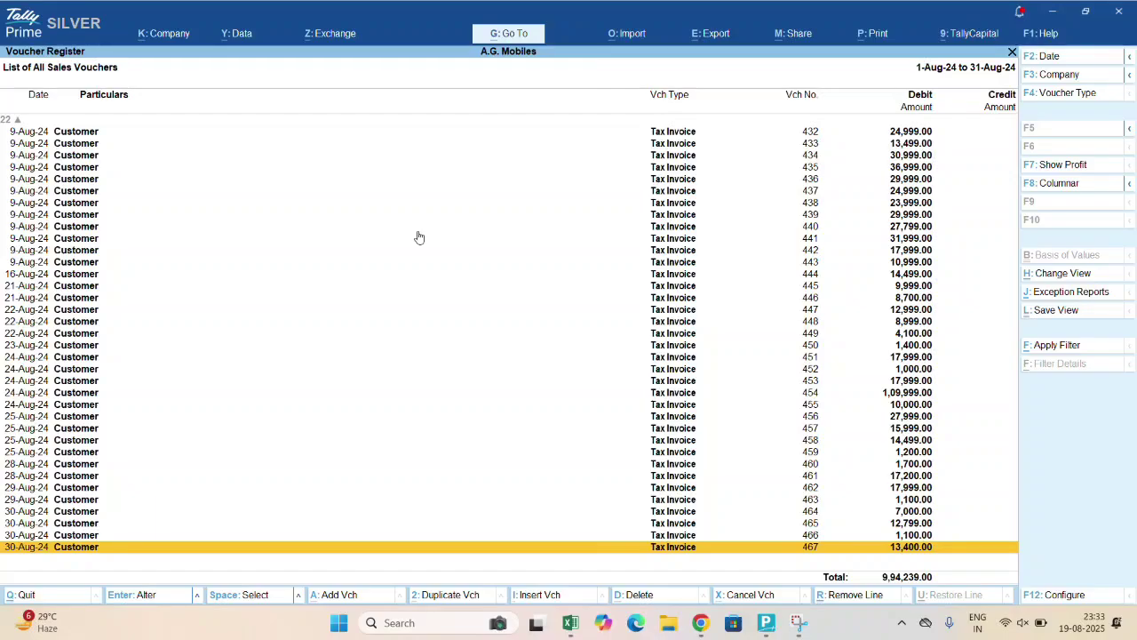
key("Escape")
Step: Start a new Tax Invoice voucher dated 31-8 to check its voucher number
key("v")
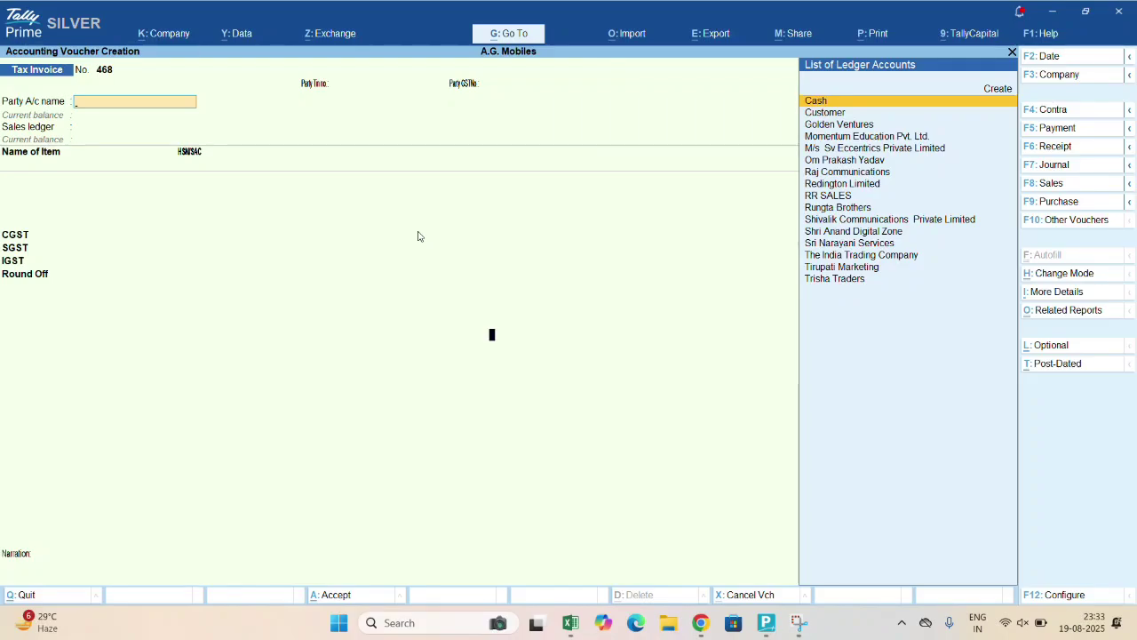
key("F2")
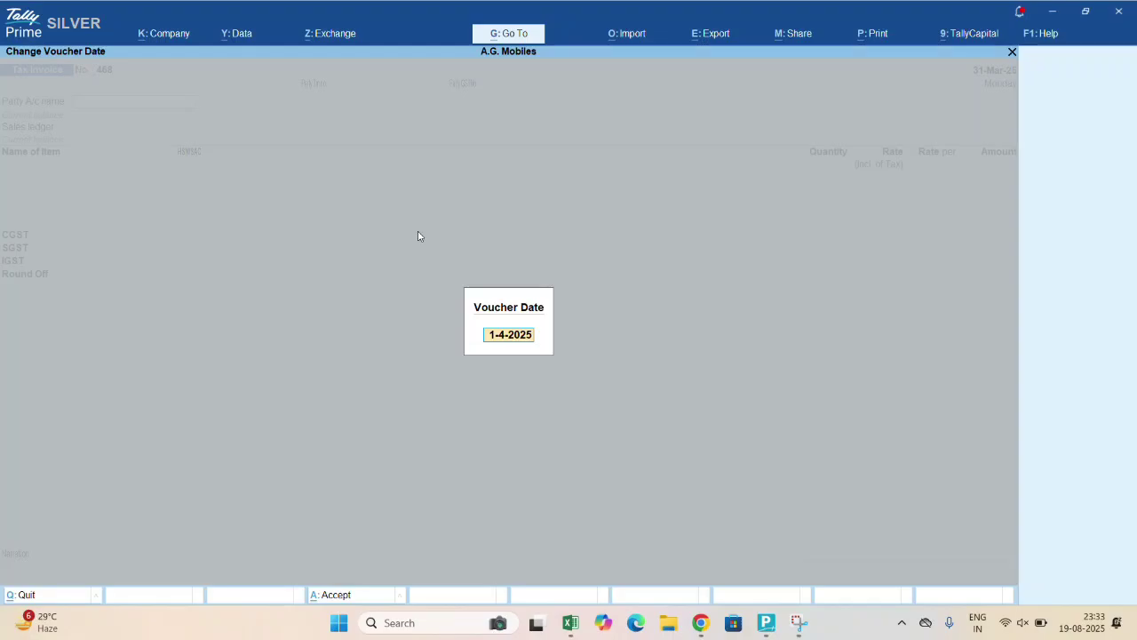
type("31-8")
key("Return")
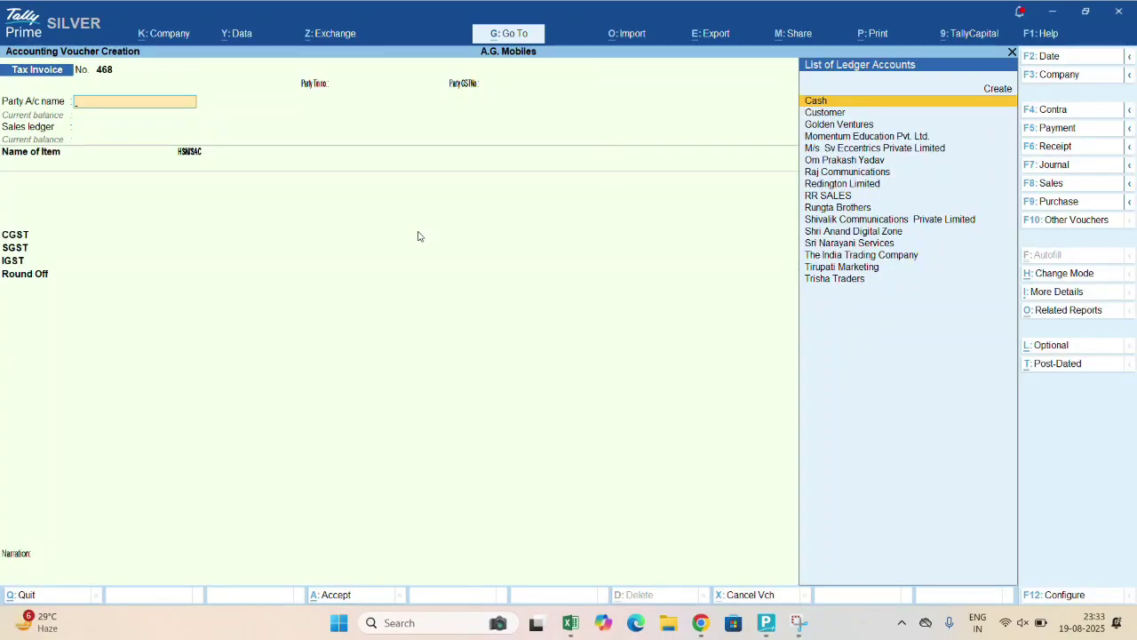
Step: Change the blank voucher's date to 29-8, check its number, and leave voucher entry without quitting the program
key("F2")
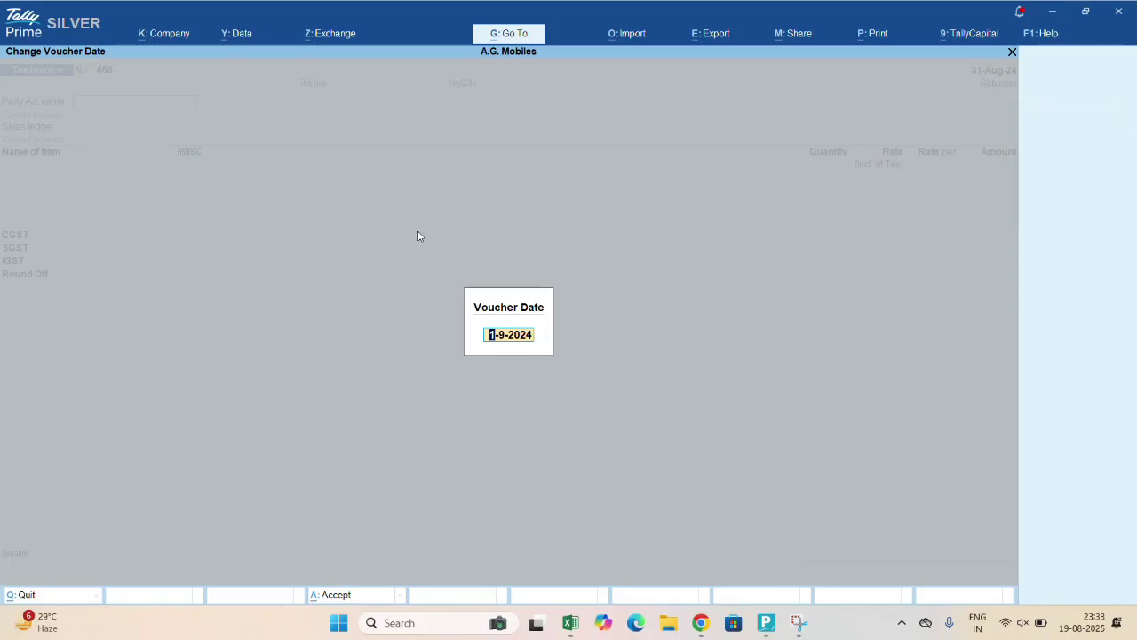
type("29-8")
key("Return")
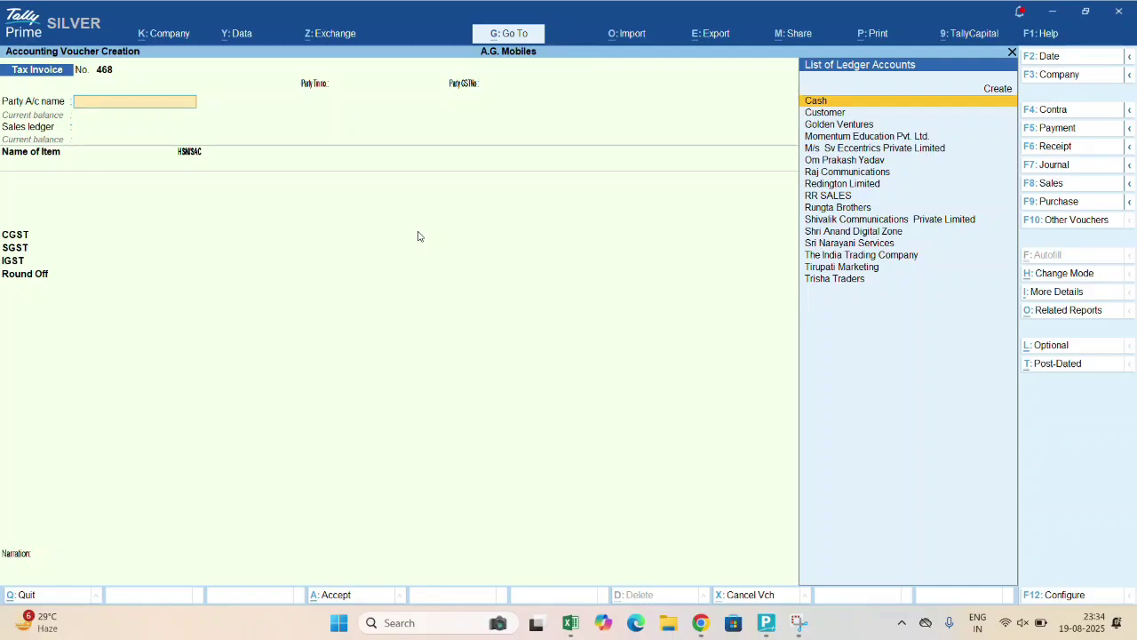
key("Escape")
key("Escape")
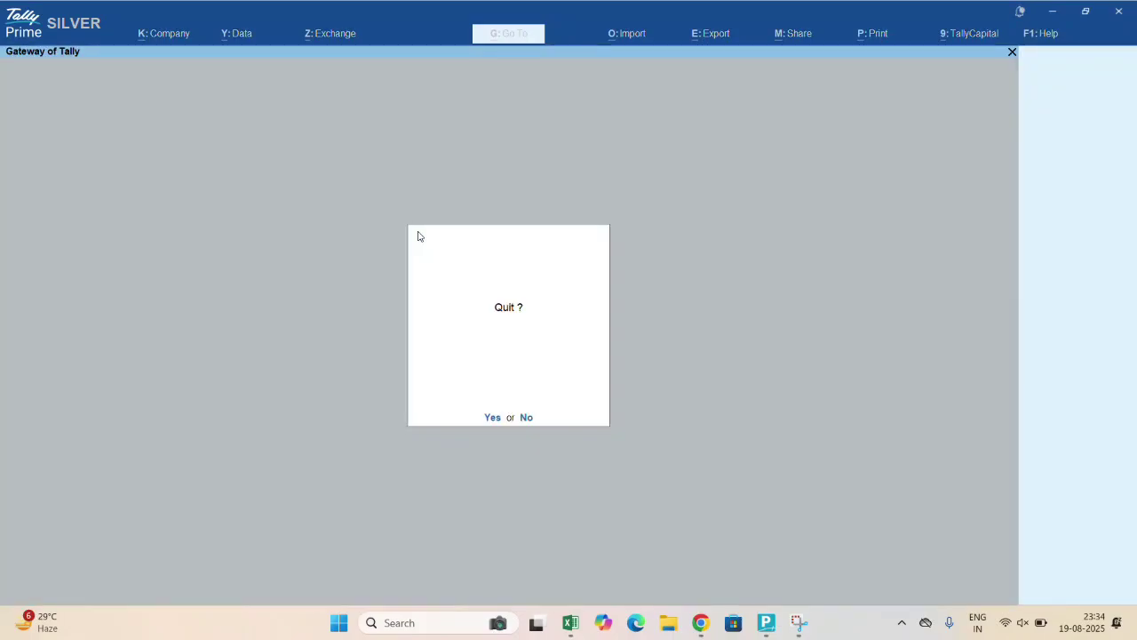
key("n")
Step: Reopen the list of August sales vouchers from the Sales Register
key("Up")
key("Up")
key("Up")
key("Up")
key("Up")
key("Up")
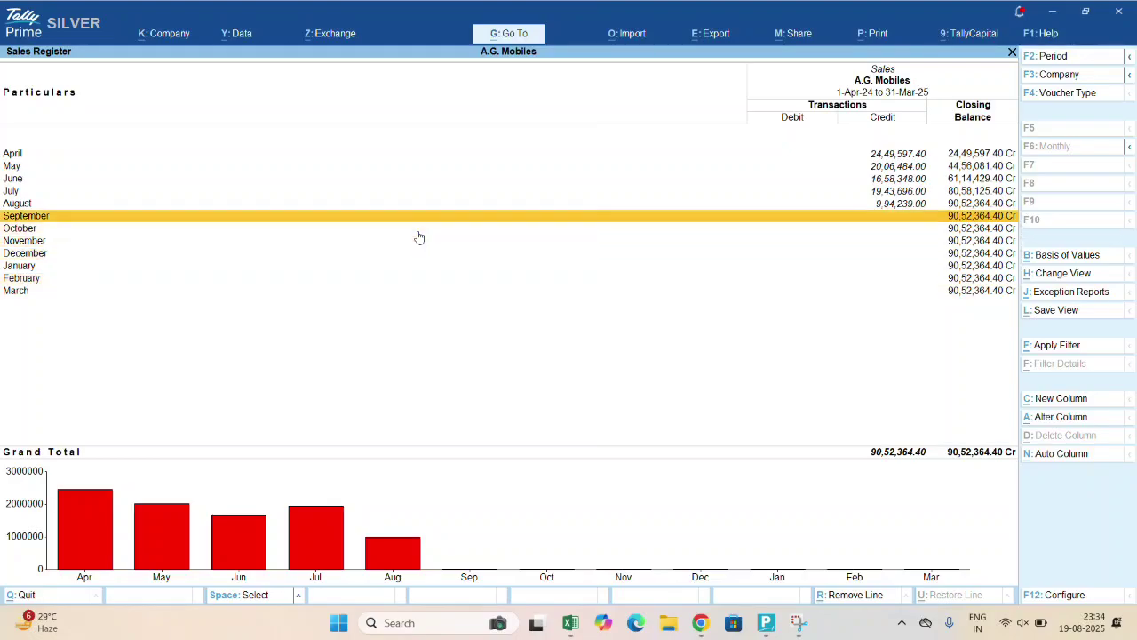
key("Return")
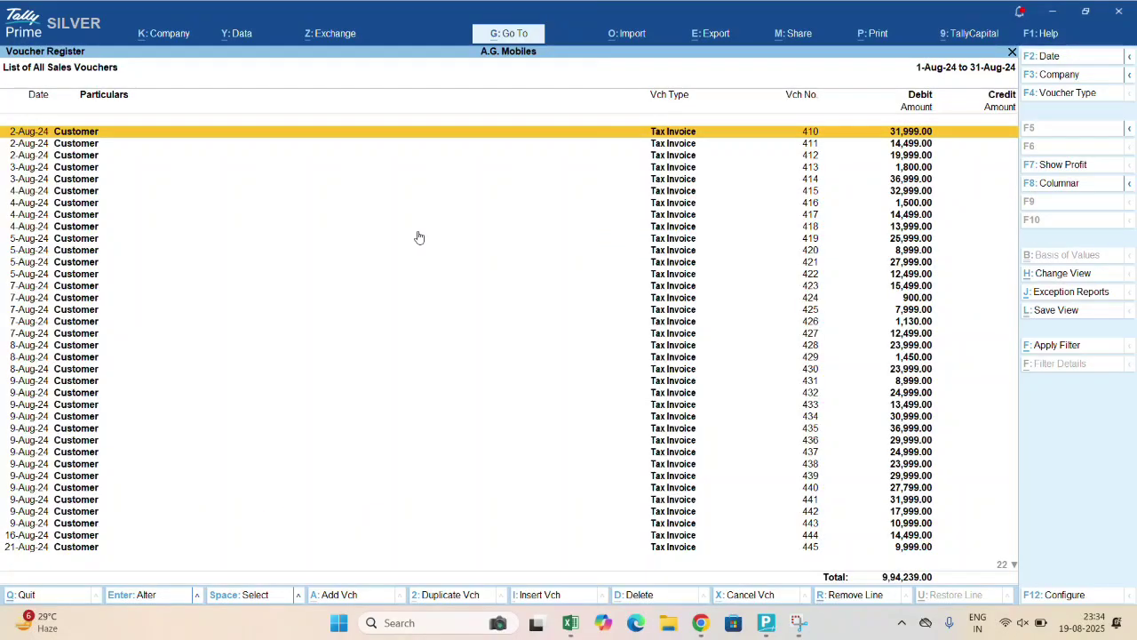
Step: Mark voucher 412 of 2-Aug and voucher 413 of 3-Aug in turn to examine the gap between them, and return to the Gateway of Tally
key("Down")
key("Down")
key("Down")
key("Up")
key("space")
key("Down")
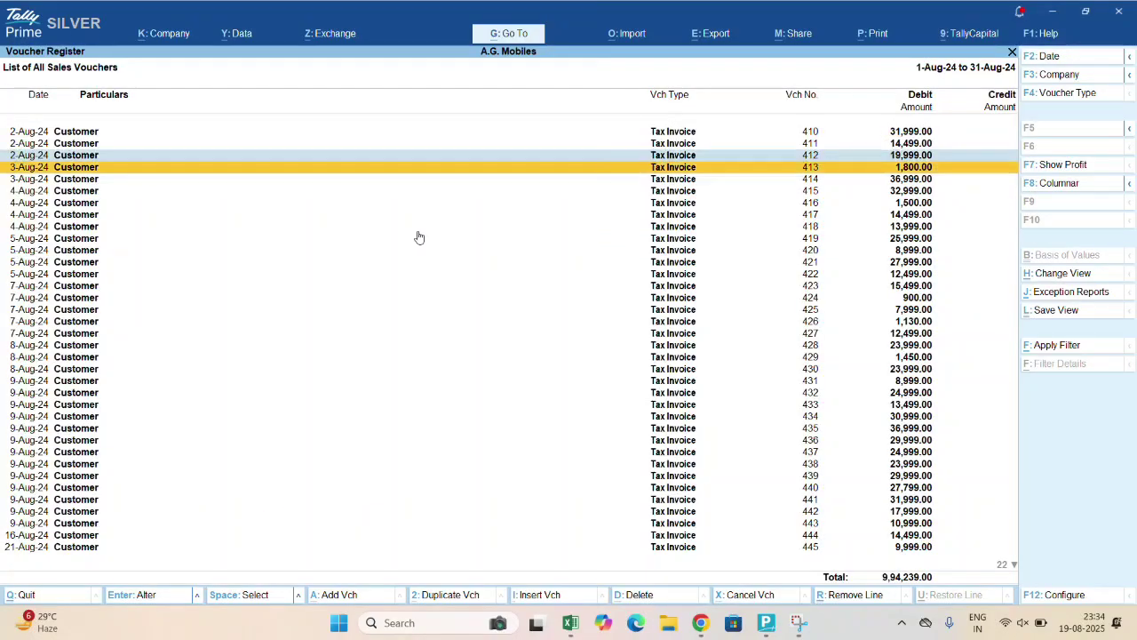
key("Up")
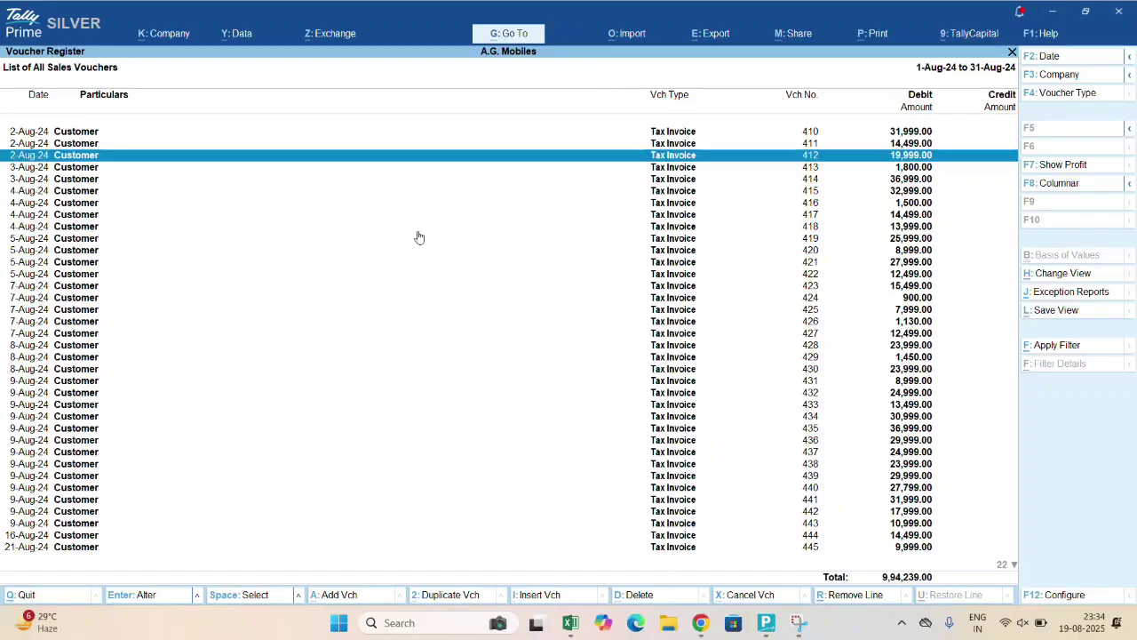
key("Down")
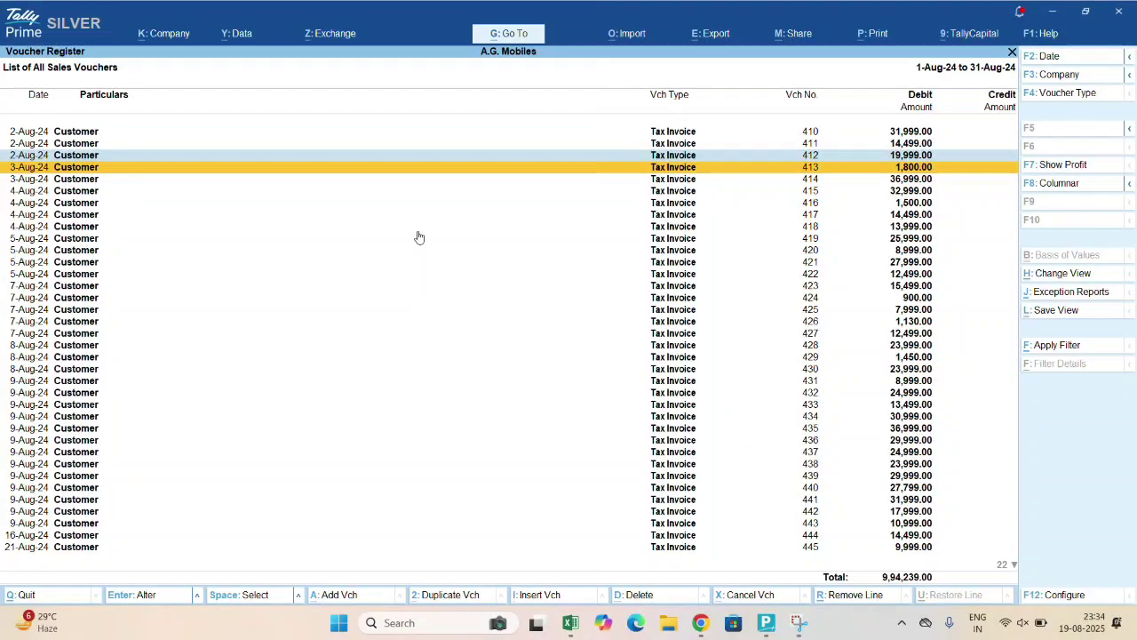
key("ctrl+space")
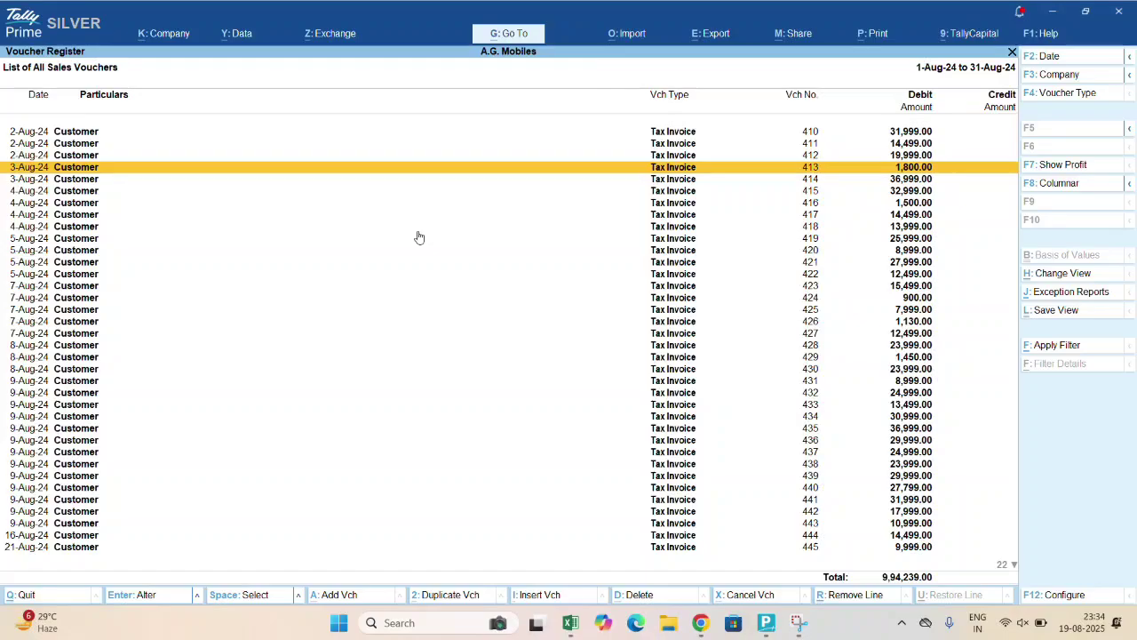
key("space")
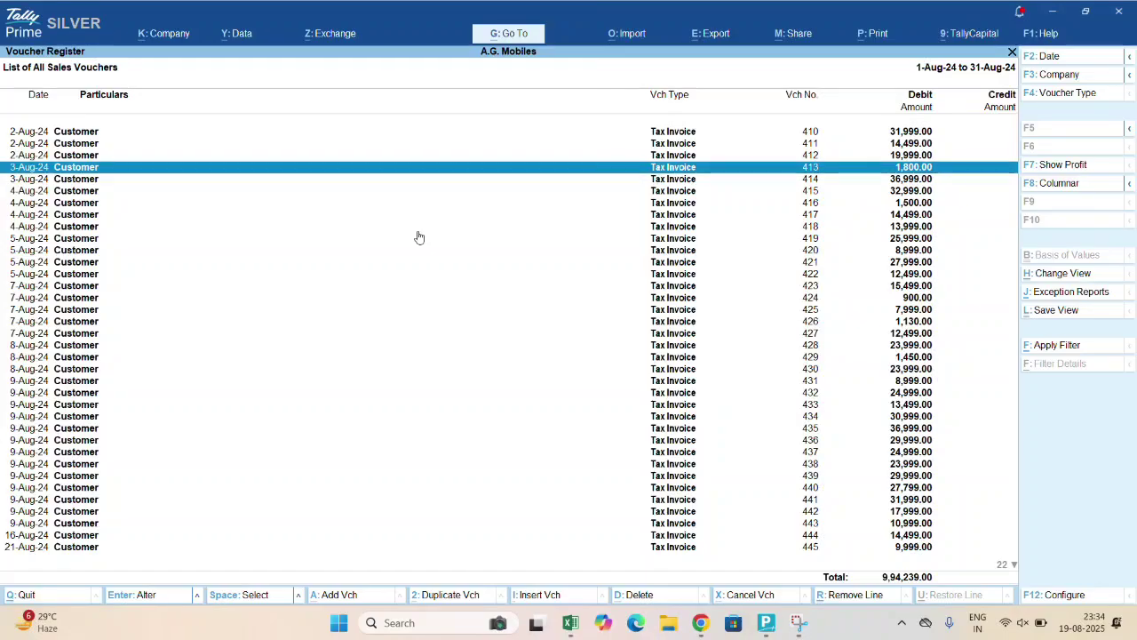
key("Escape")
key("Escape")
key("Escape")
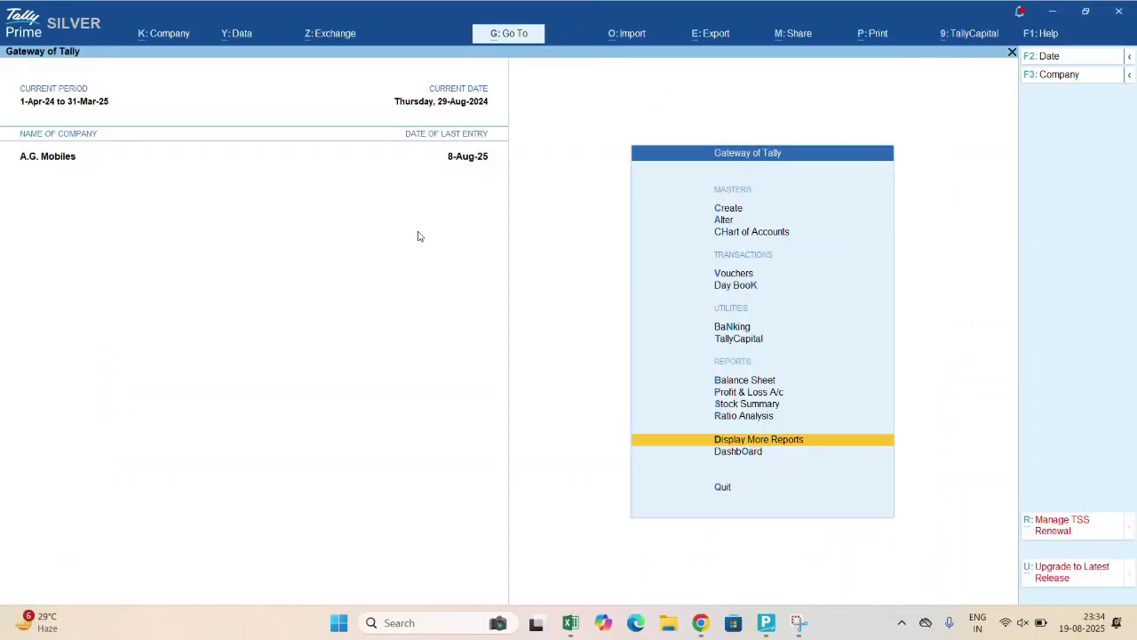
Step: Start a new Tax Invoice voucher dated 3-8, check its voucher number, and leave it blank
key("v")
key("F2")
type("3-8")
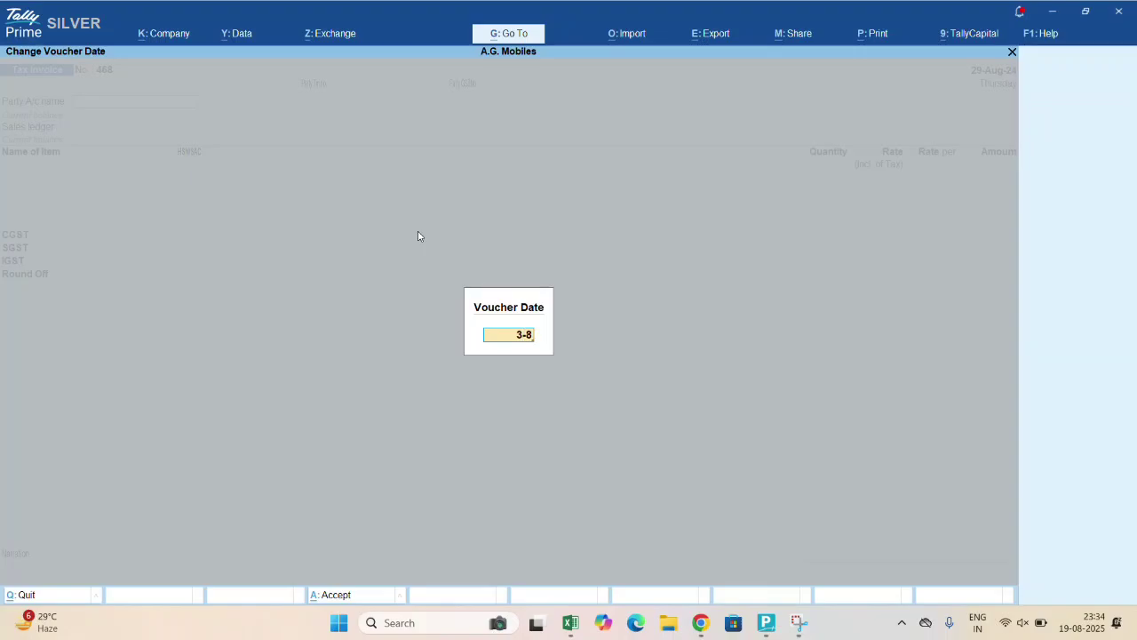
key("Return")
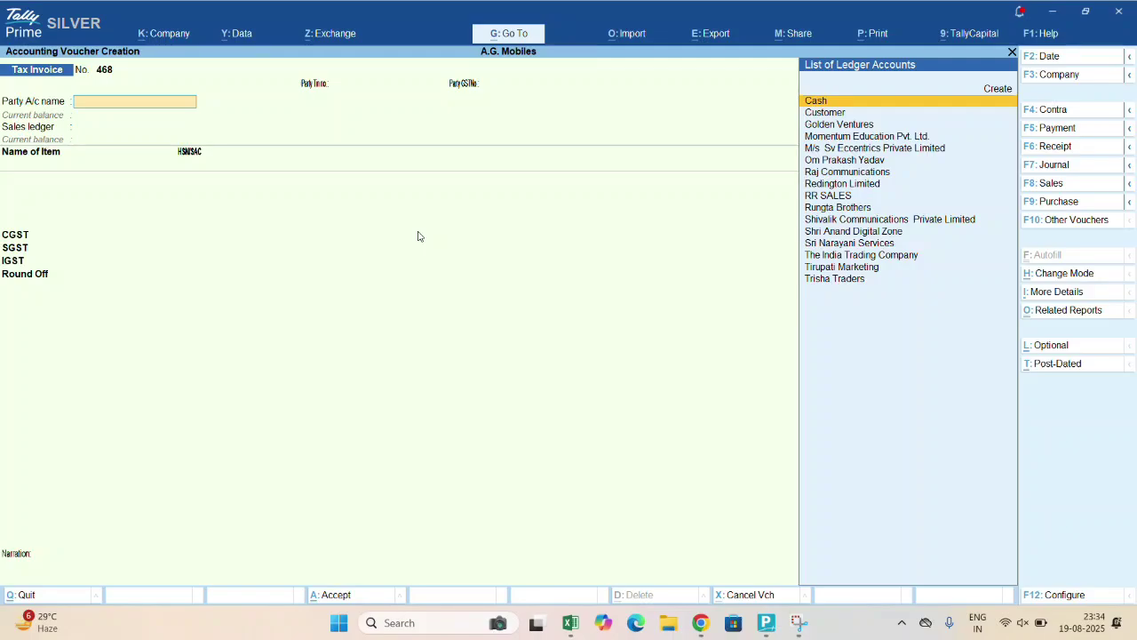
key("Escape")
Step: Leave the blank voucher and open the Tax Invoice voucher type for alteration from the Gateway of Tally
key("Up")
key("Up")
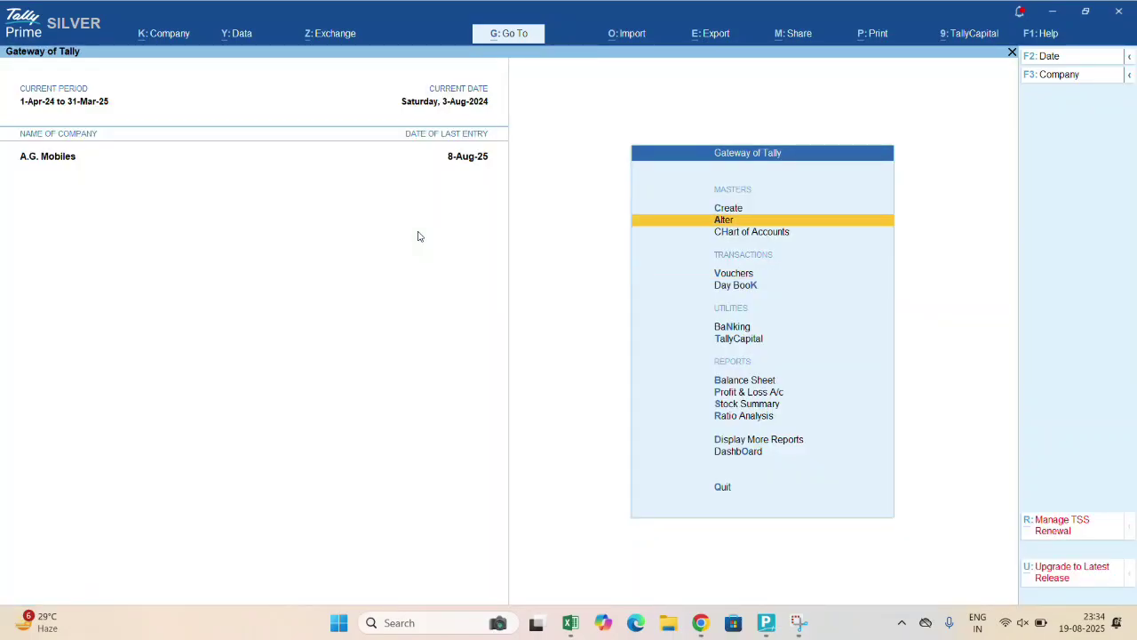
key("Return")
key("Down")
key("Down")
key("Down")
key("Return")
key("Down")
key("Down")
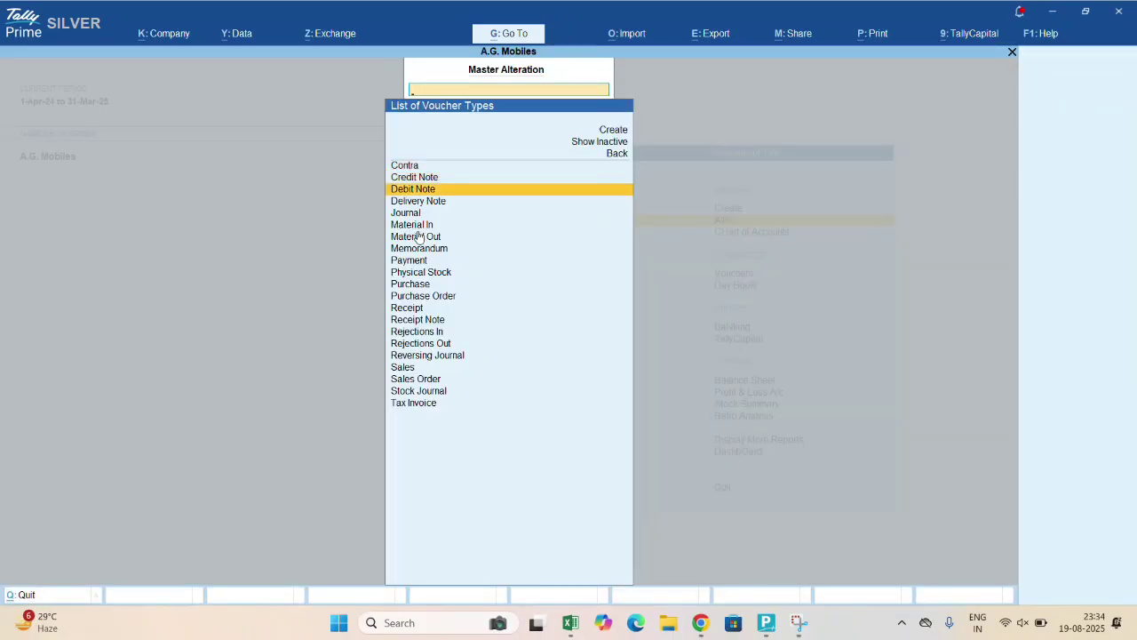
type("ta")
key("Return")
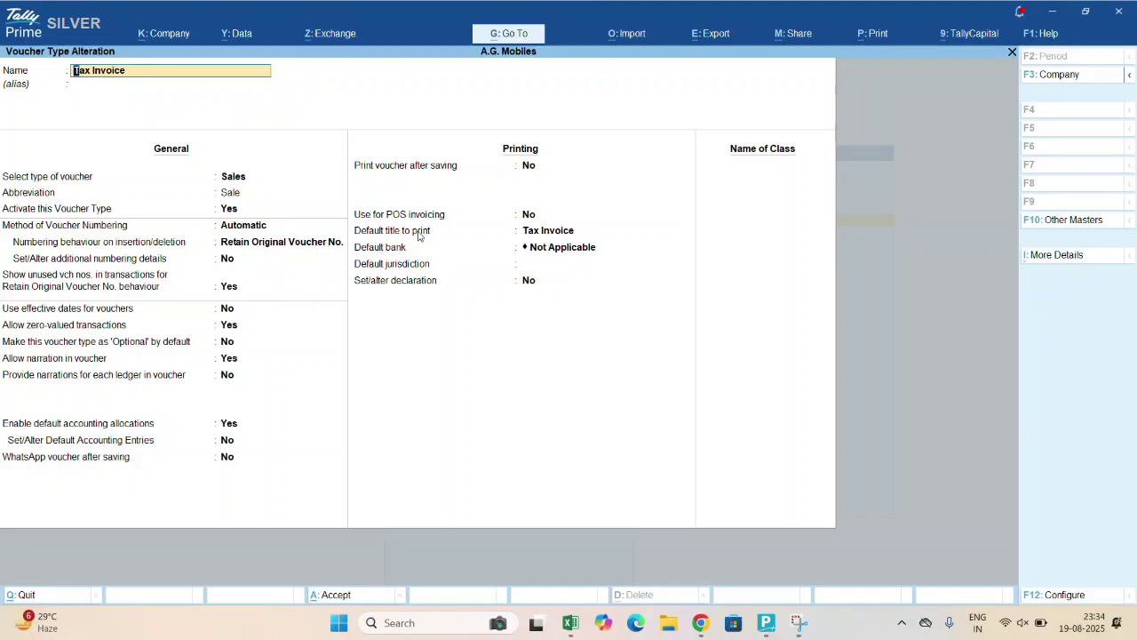
Step: Examine the voucher type's numbering behaviour options on insertion/deletion, then switch to the other TallyPrime window with the August sales vouchers
key("Return")
key("Return")
key("Return")
key("Return")
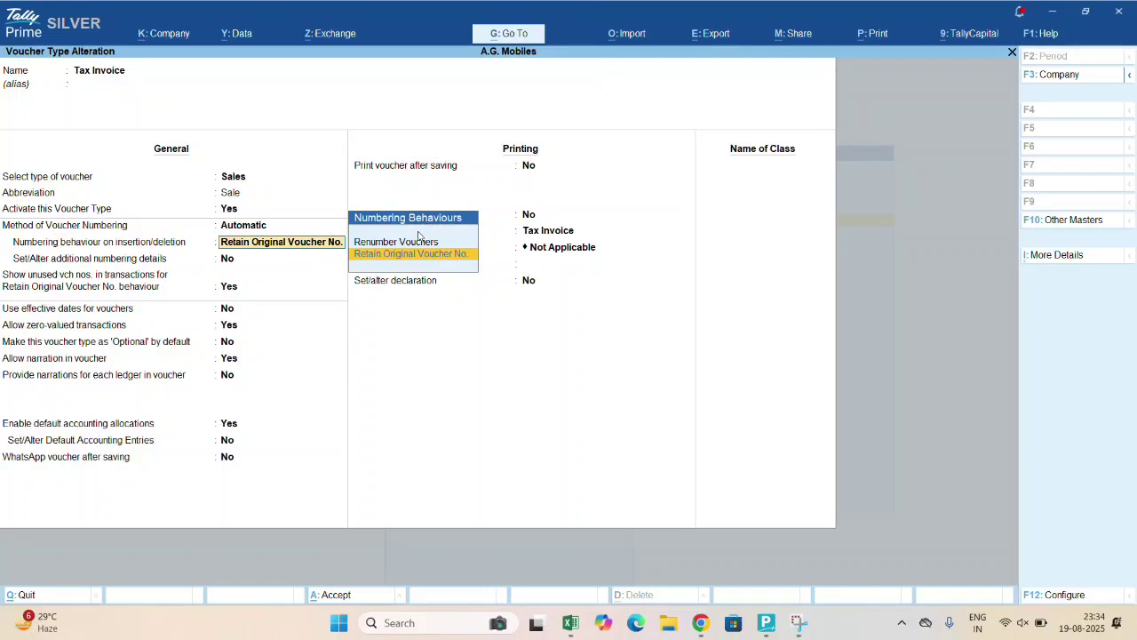
key("Escape")
key("alt+Tab")
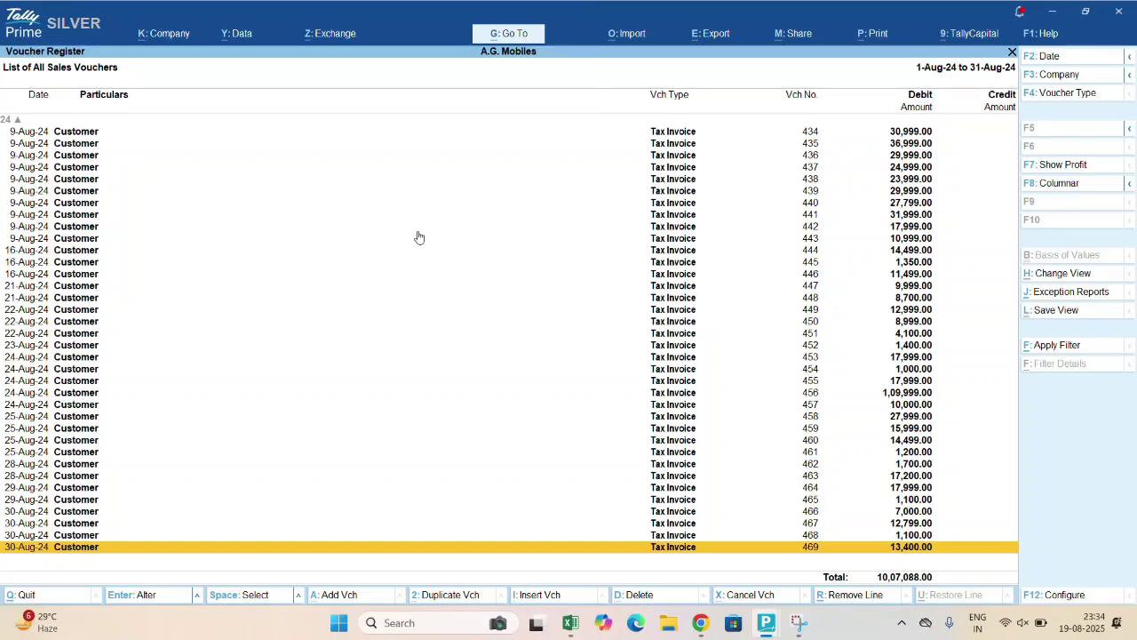
Step: Return to the Gateway of Tally in this window and open its Tax Invoice voucher type for alteration
key("Escape")
key("Up")
key("Up")
key("Up")
key("Up")
key("Up")
key("Up")
key("Up")
key("Up")
key("Up")
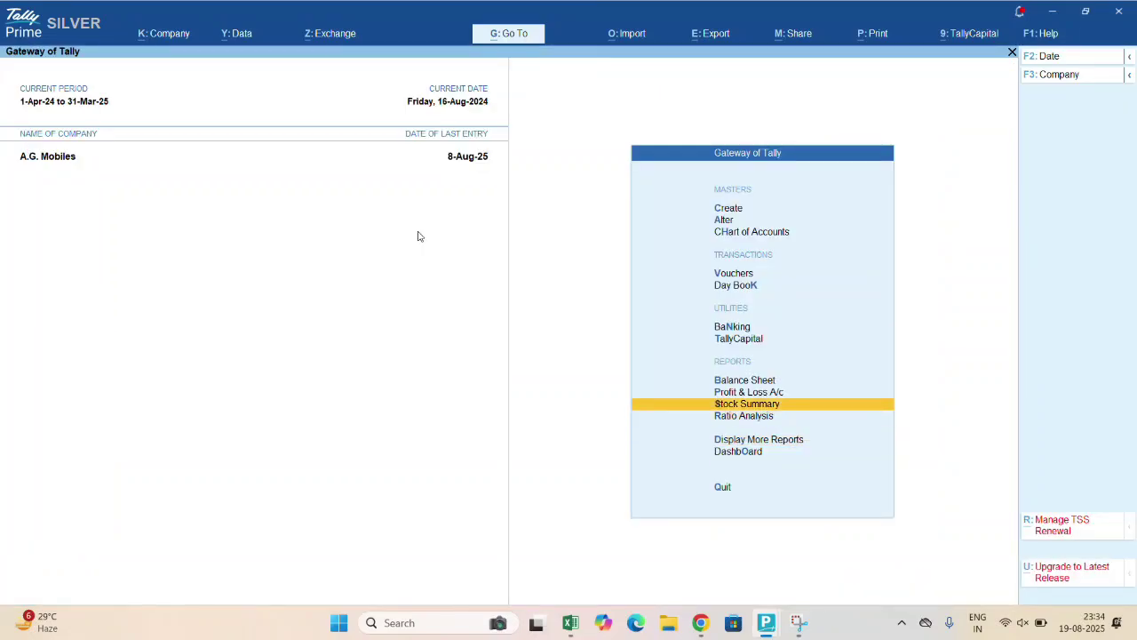
key("Return")
key("Down")
key("Down")
key("Return")
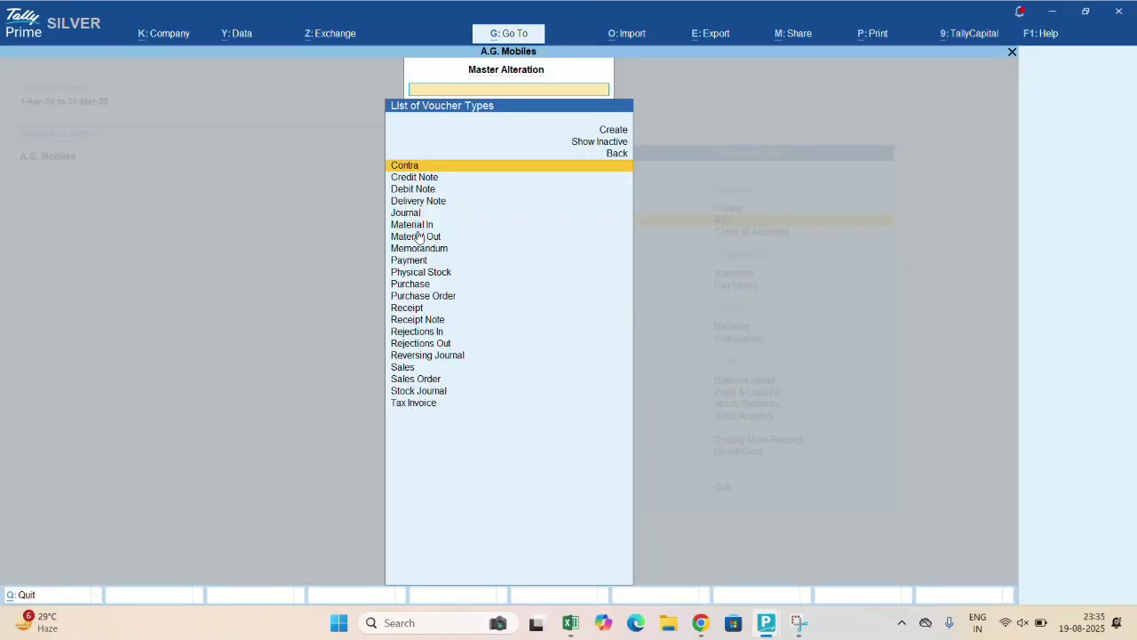
type("TAX")
key("Return")
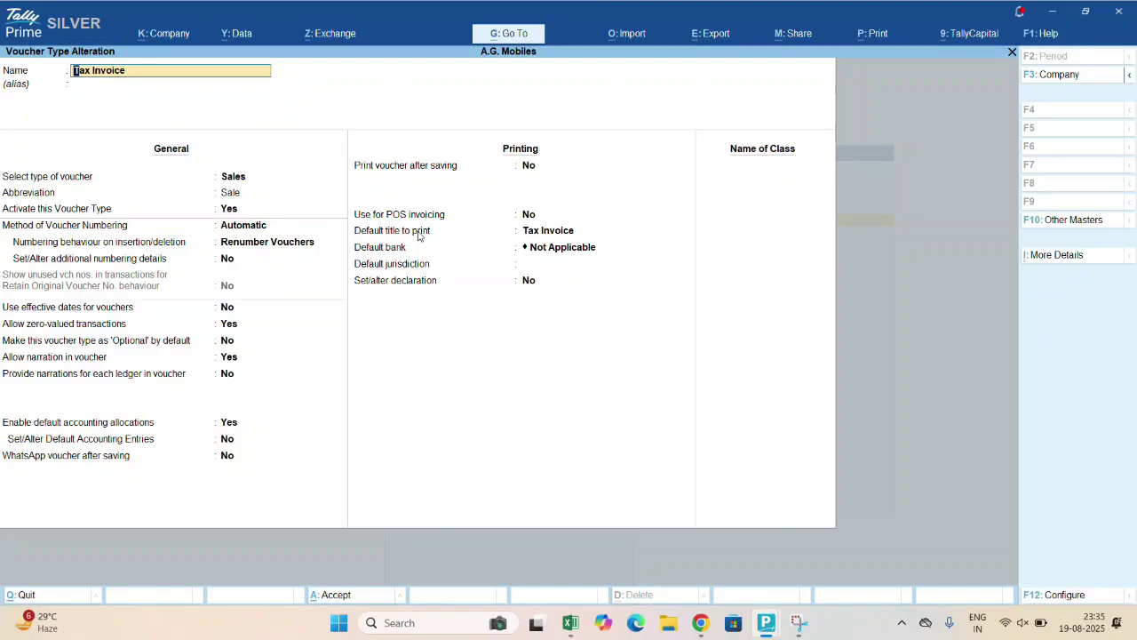
Step: Examine the voucher type's numbering method and its numbering behaviour options, and return to the Gateway of Tally without changing them
key("Return")
key("Return")
key("Return")
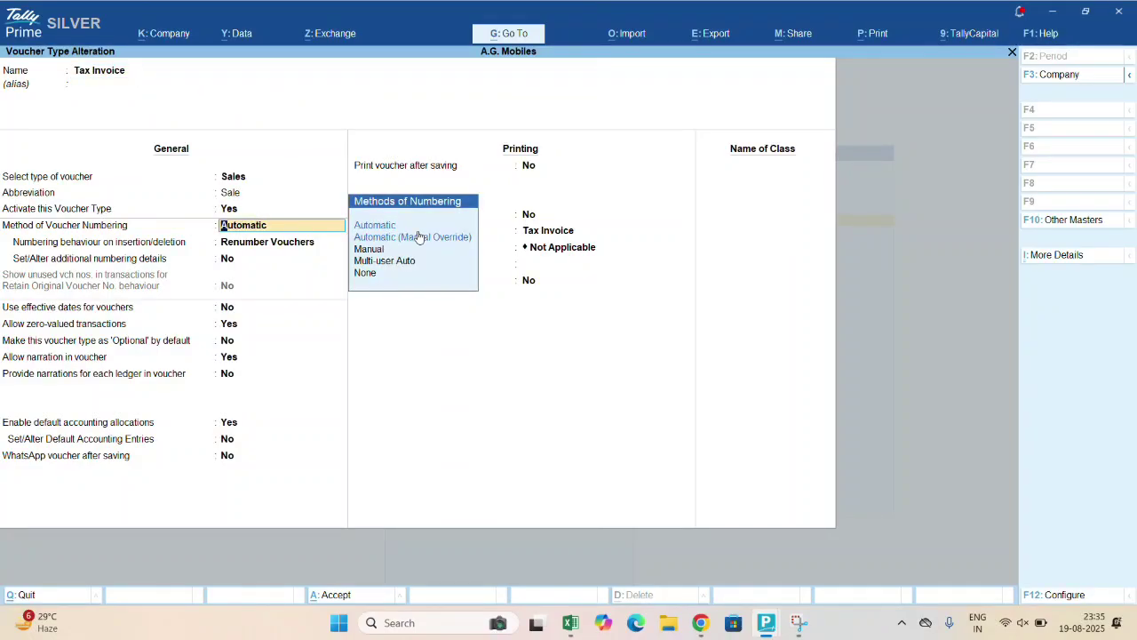
key("Return")
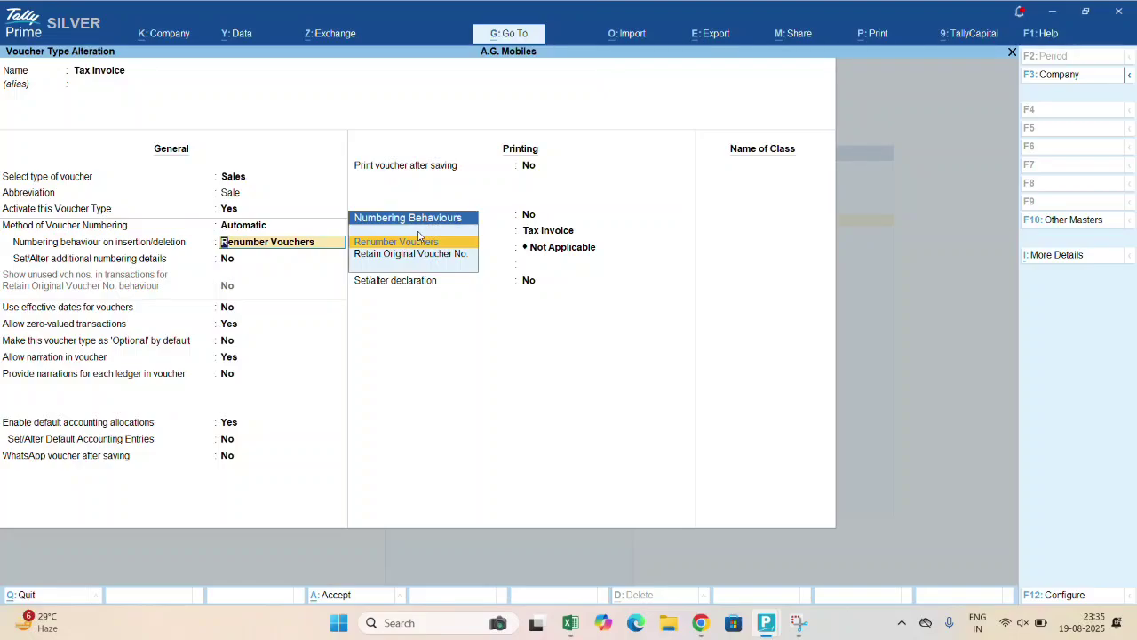
key("Escape")
key("Escape")
key("Escape")
key("Escape")
key("Escape")
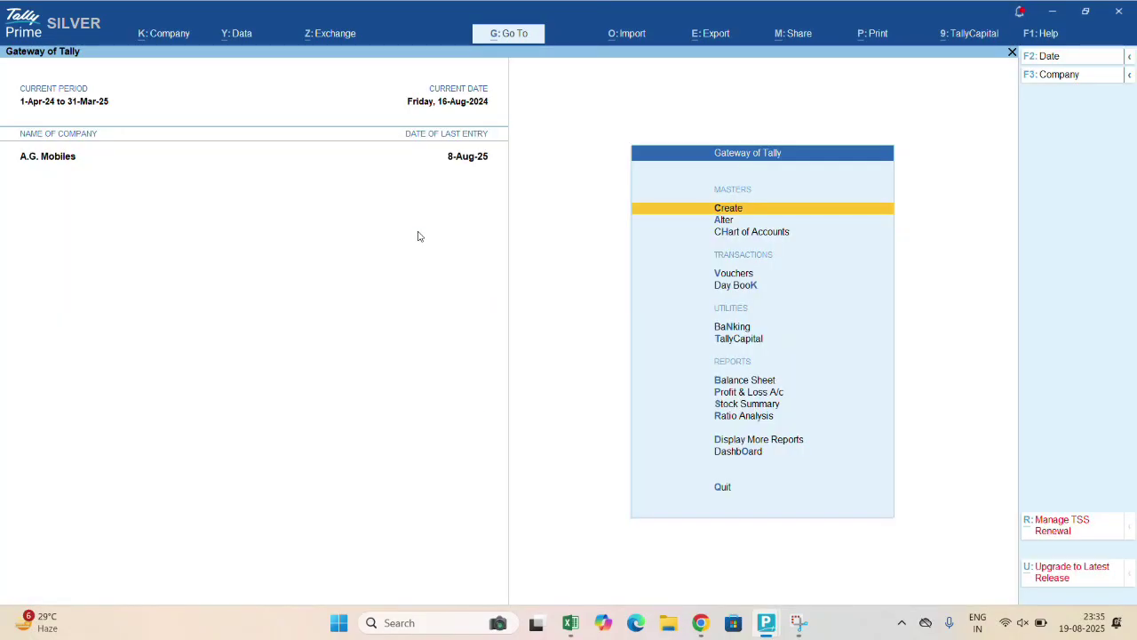
Step: Open the August sales voucher list from the Sales Register and go to the last entry to check its voucher number
key("alt+g")
key("Return")
key("Up")
key("Up")
key("Up")
key("Up")
key("Up")
key("Up")
key("Up")
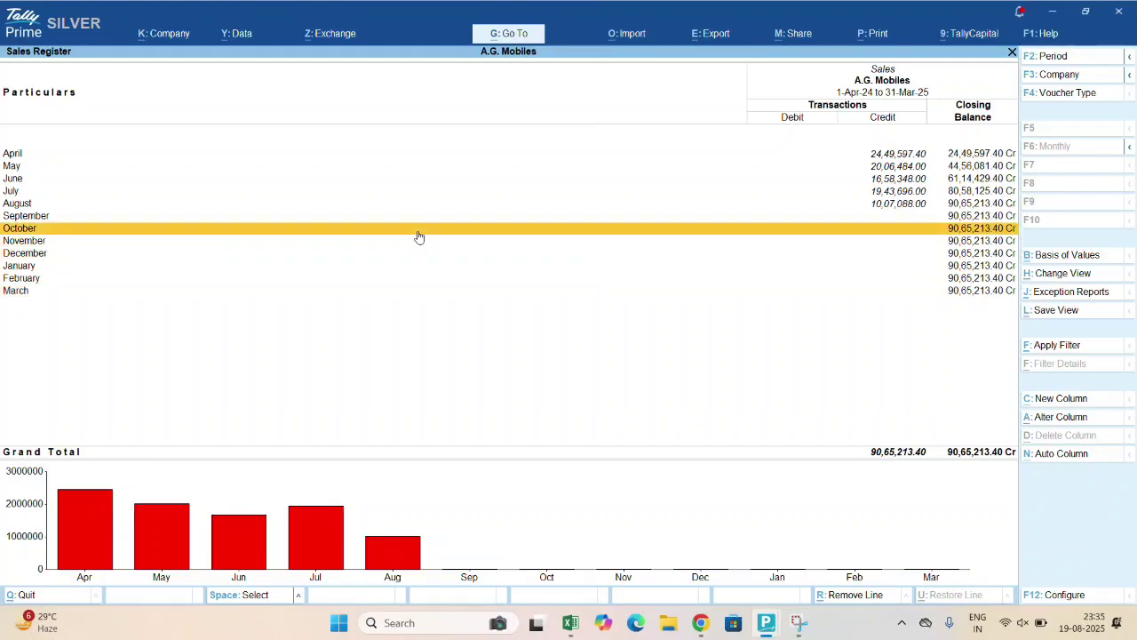
key("Return")
key("End")
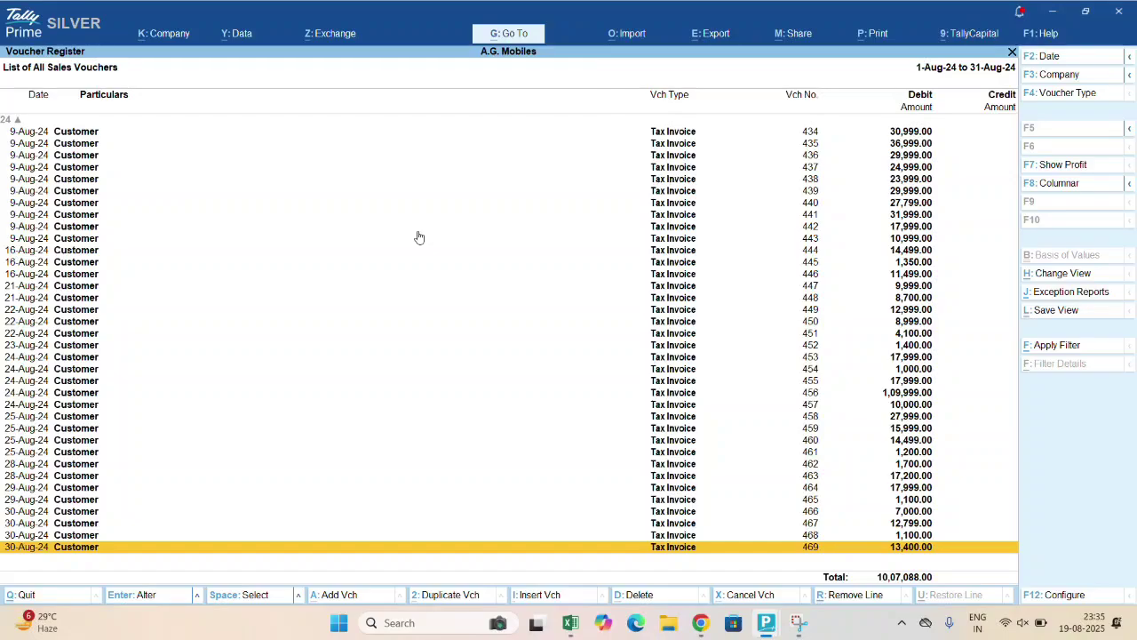
Step: Return to the Gateway of Tally, start a new Tax Invoice voucher dated 30-8, and check its voucher number
key("Escape")
key("Escape")
key("Escape")
key("Escape")
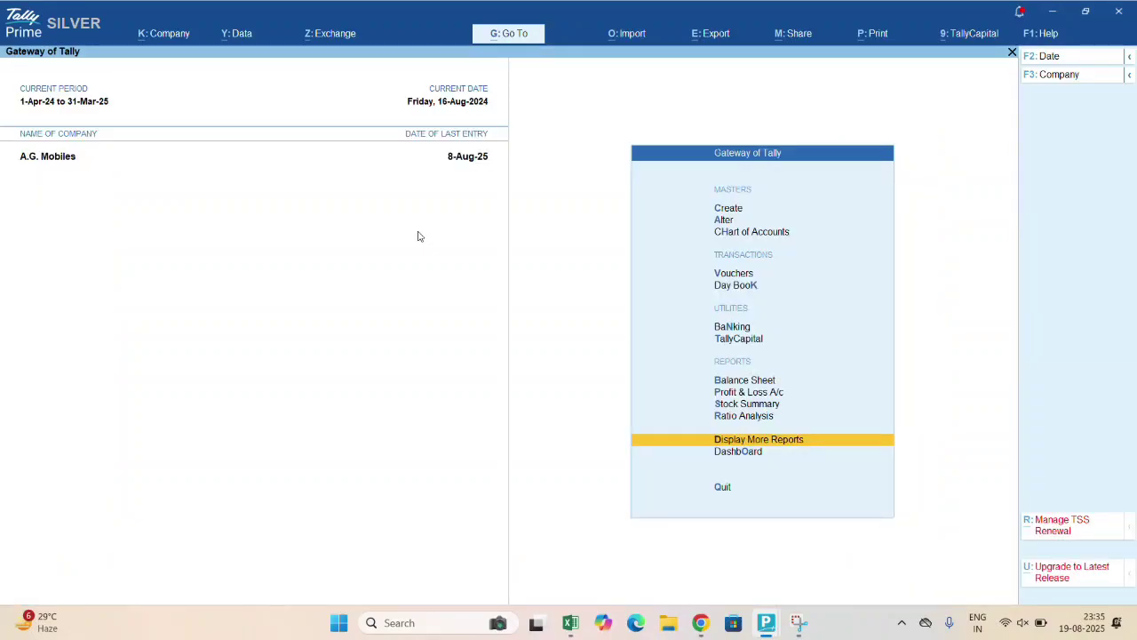
key("v")
key("F2")
type("30-8")
key("Return")
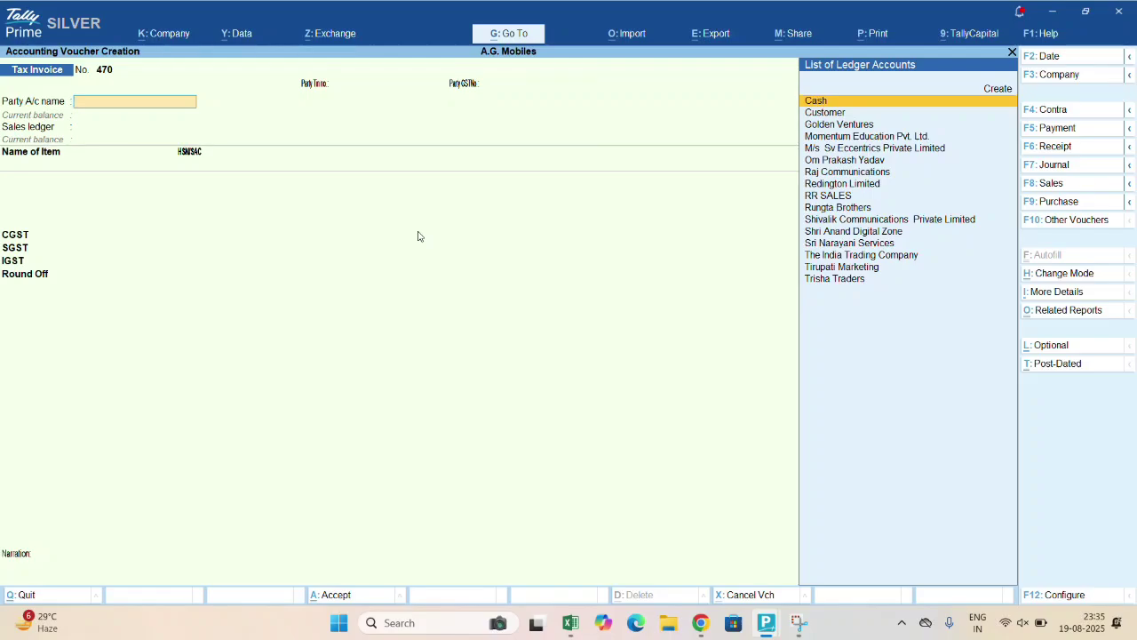
Step: Change the blank voucher's date to 2-8, check its voucher number, and leave voucher entry
key("F2")
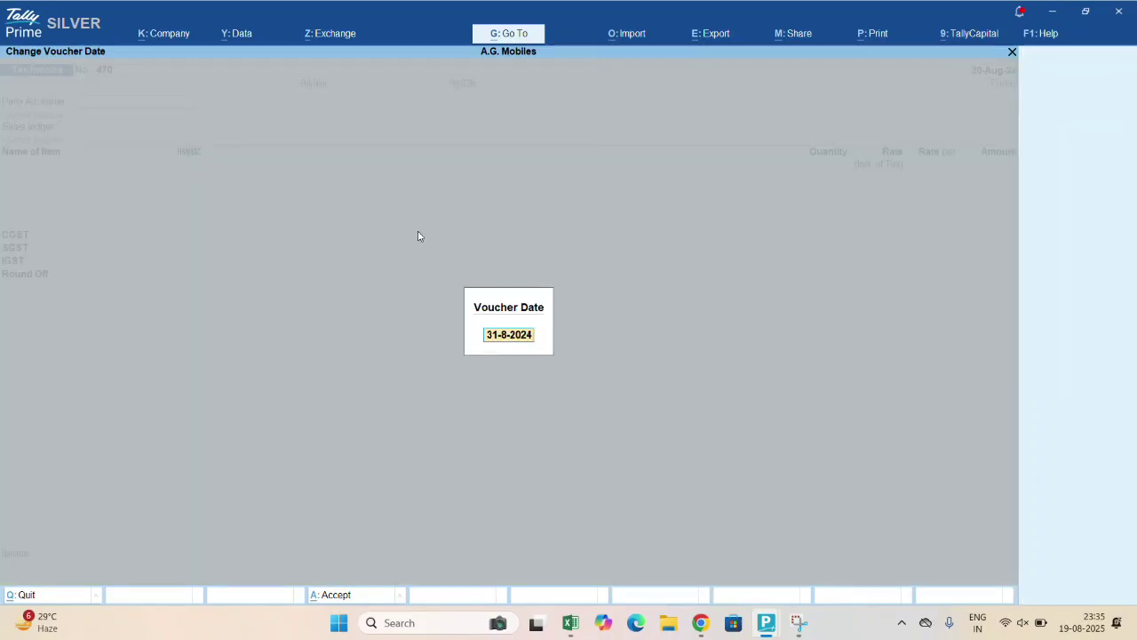
type("2-8")
key("Return")
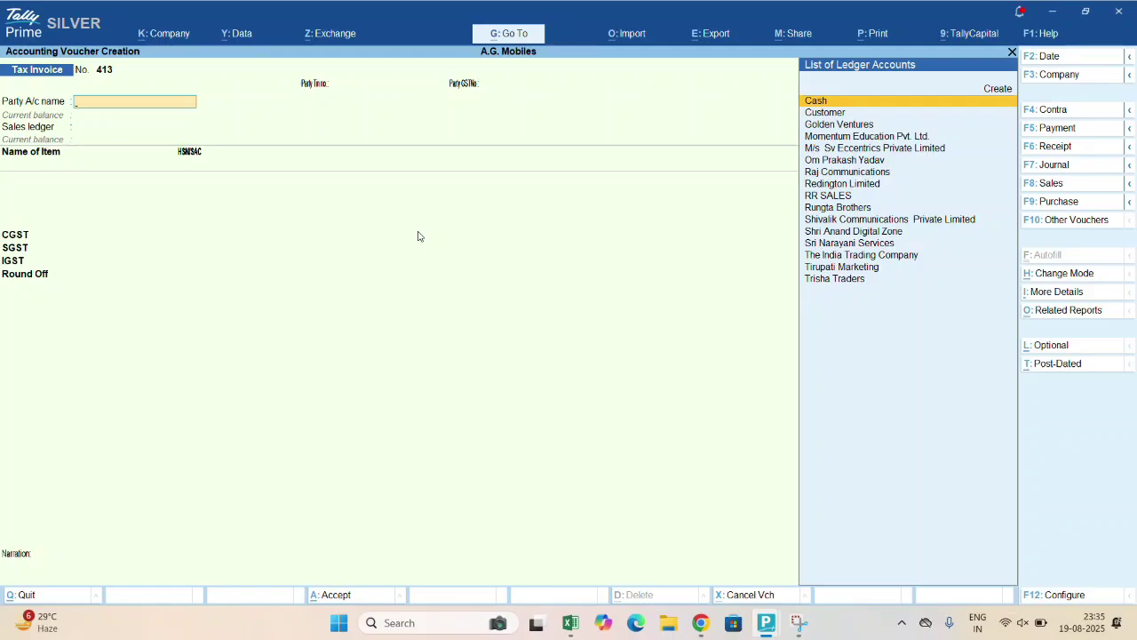
key("Escape")
Step: Reopen the list of August sales vouchers from the Sales Register in the account books
key("d")
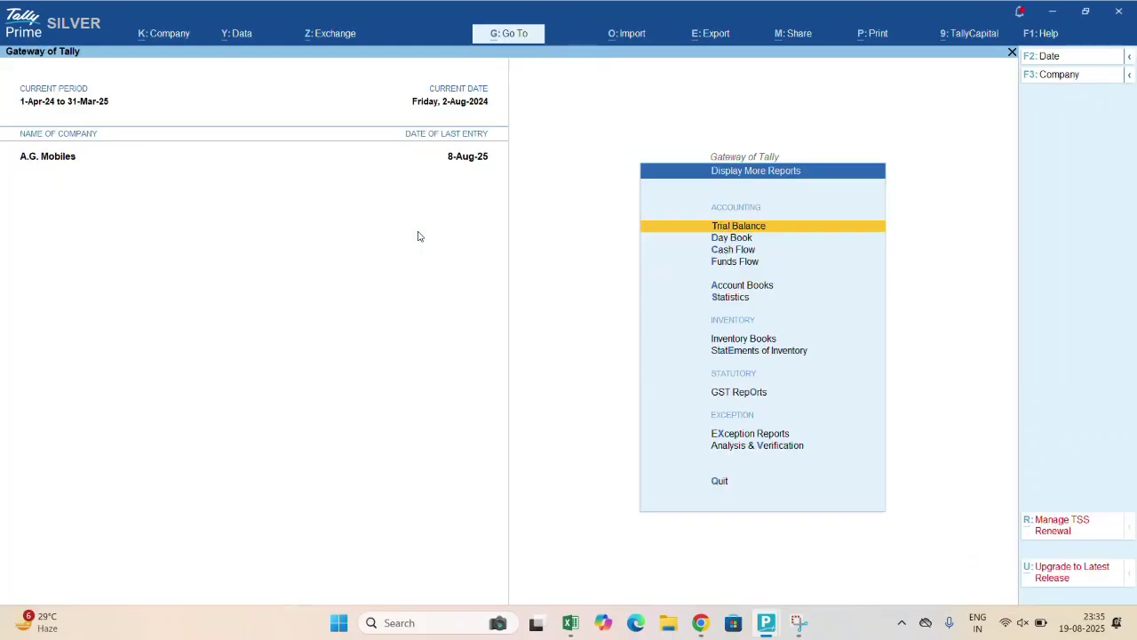
key("a")
key("s")
key("Up")
key("Up")
key("Up")
key("Up")
key("Up")
key("Up")
key("Up")
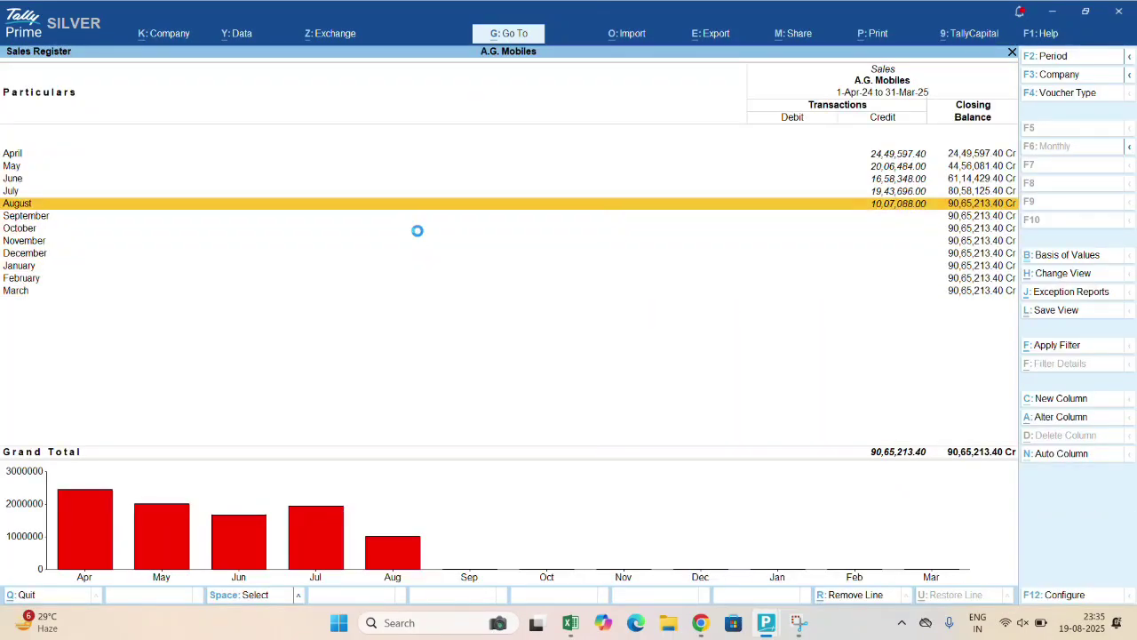
key("Return")
Step: Mark voucher 412 of 2-Aug and voucher 413 of 3-Aug to examine where a back-dated entry fits, and return to the Gateway of Tally
key("Down")
key("Down")
key("space")
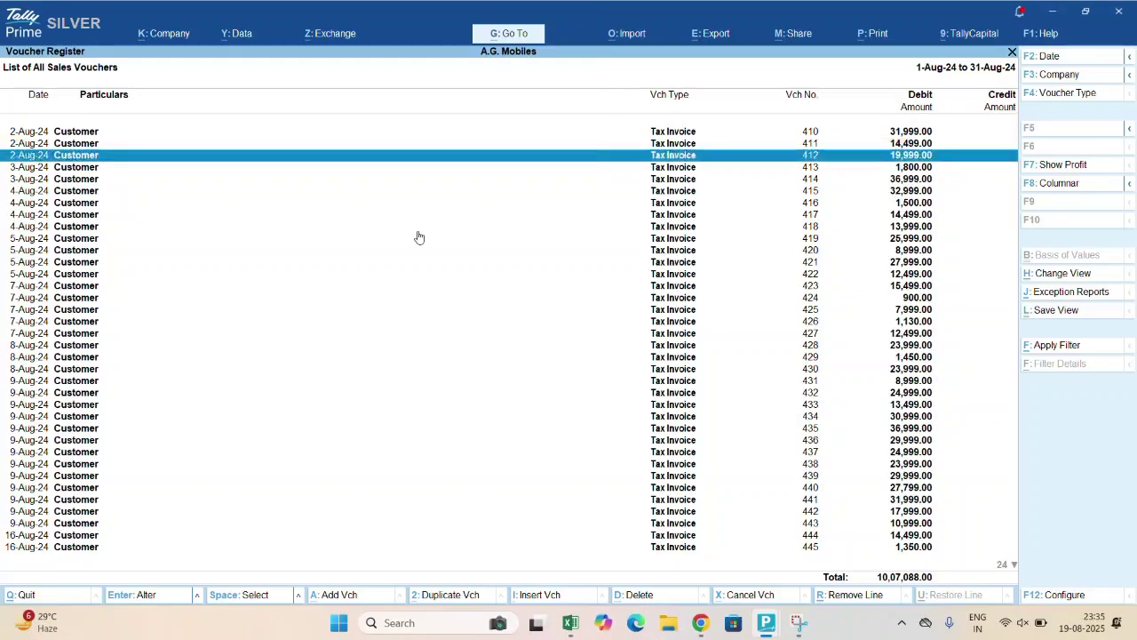
key("Down")
key("Up")
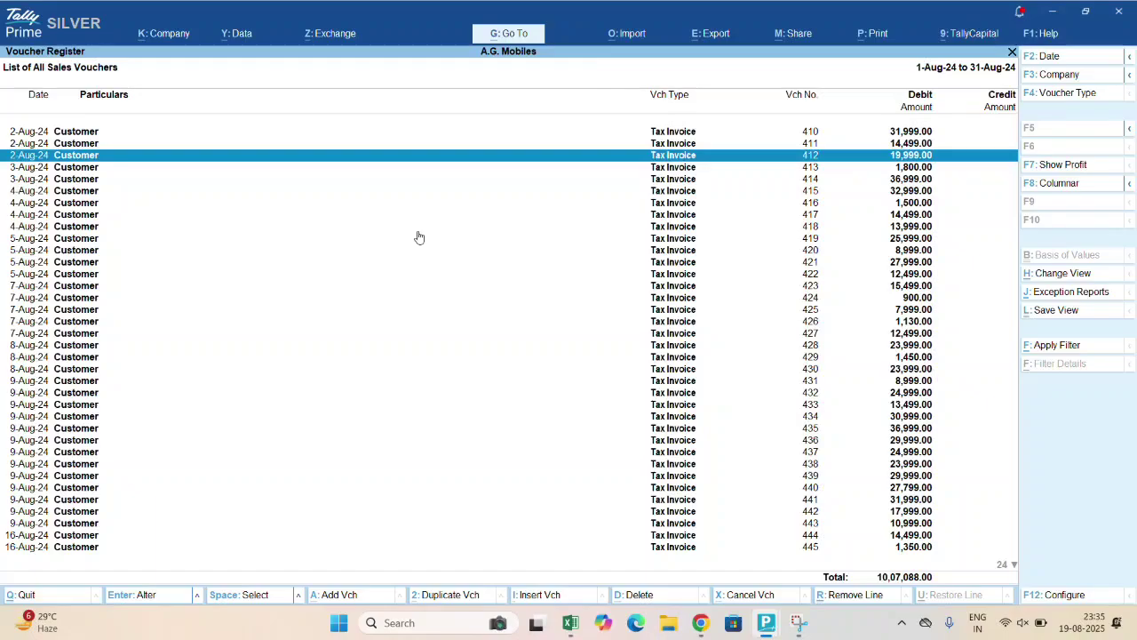
key("space")
key("space")
key("space")
key("Down")
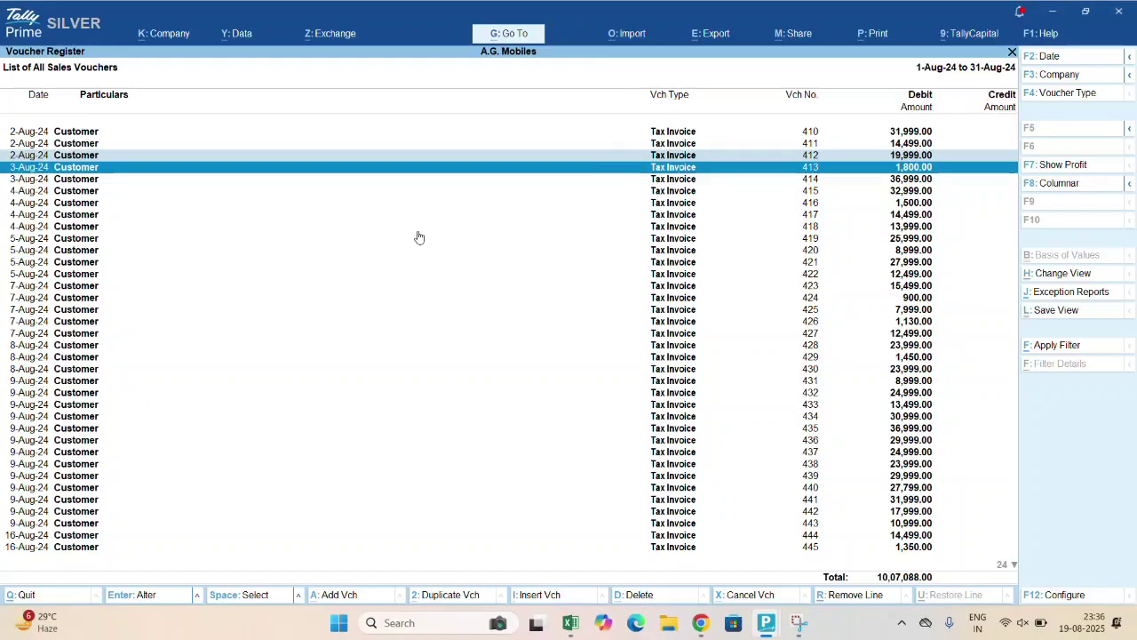
key("Up")
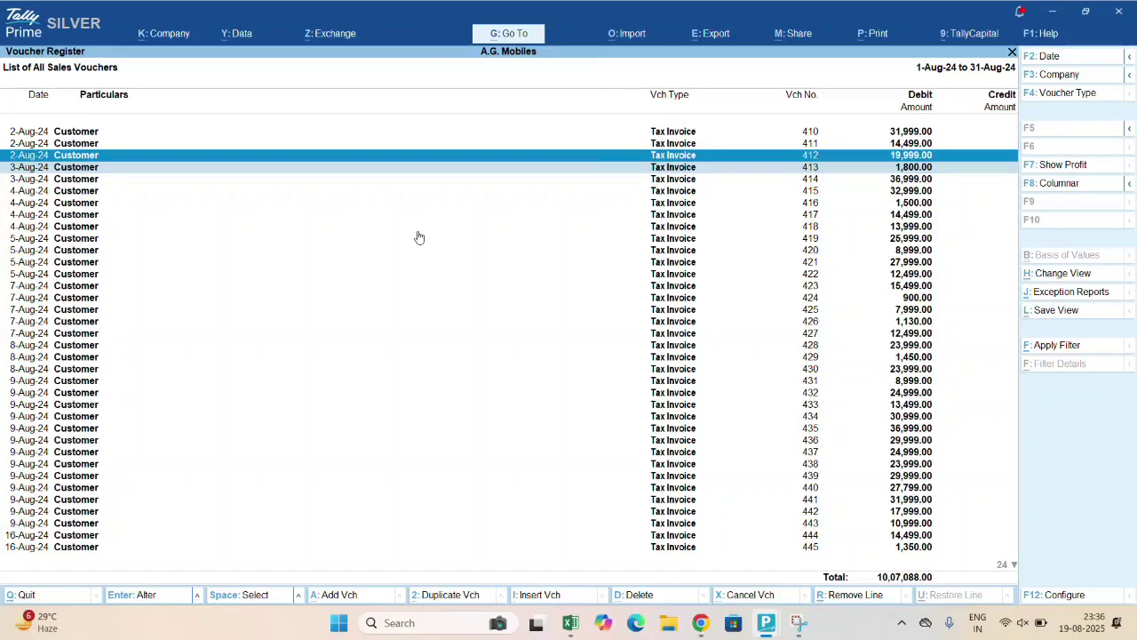
key("Escape")
key("Home")
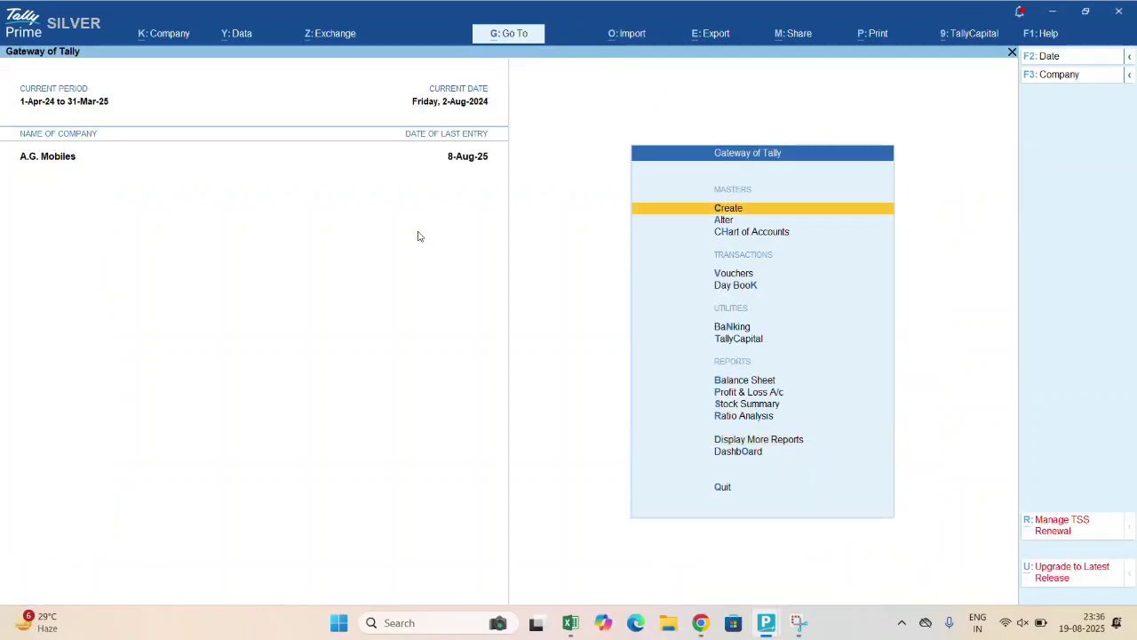
Step: Open the Tax Invoice voucher type for alteration again and display its numbering behaviour options on insertion/deletion
key("Down")
key("Return")
type("TAX")
key("Return")
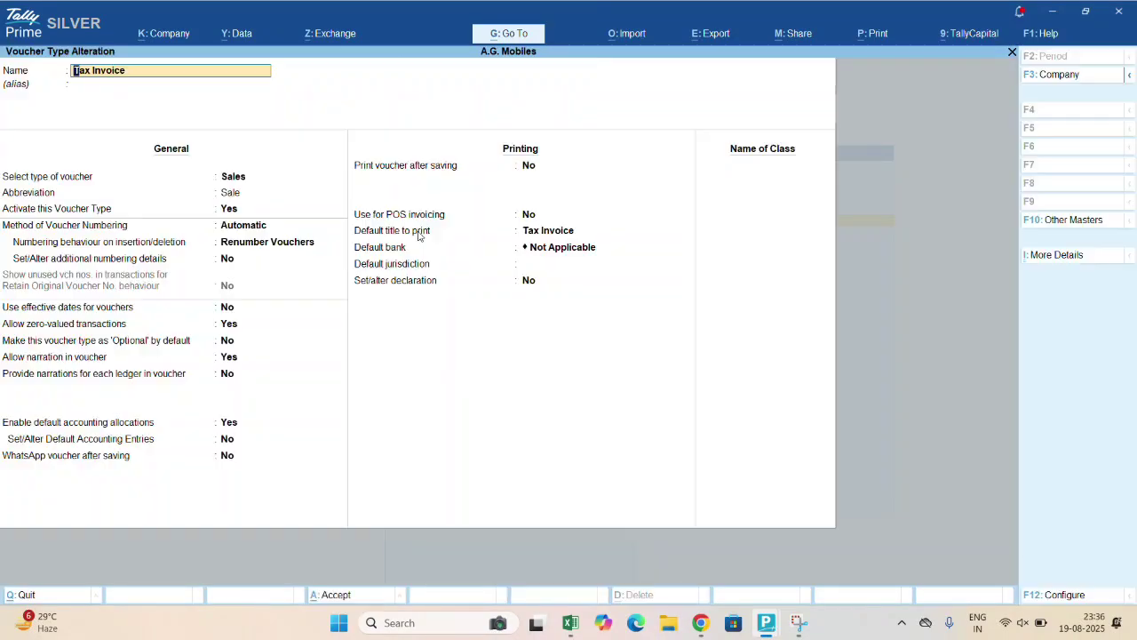
key("Return")
key("Return")
key("Return")
key("Return")
key("Return")
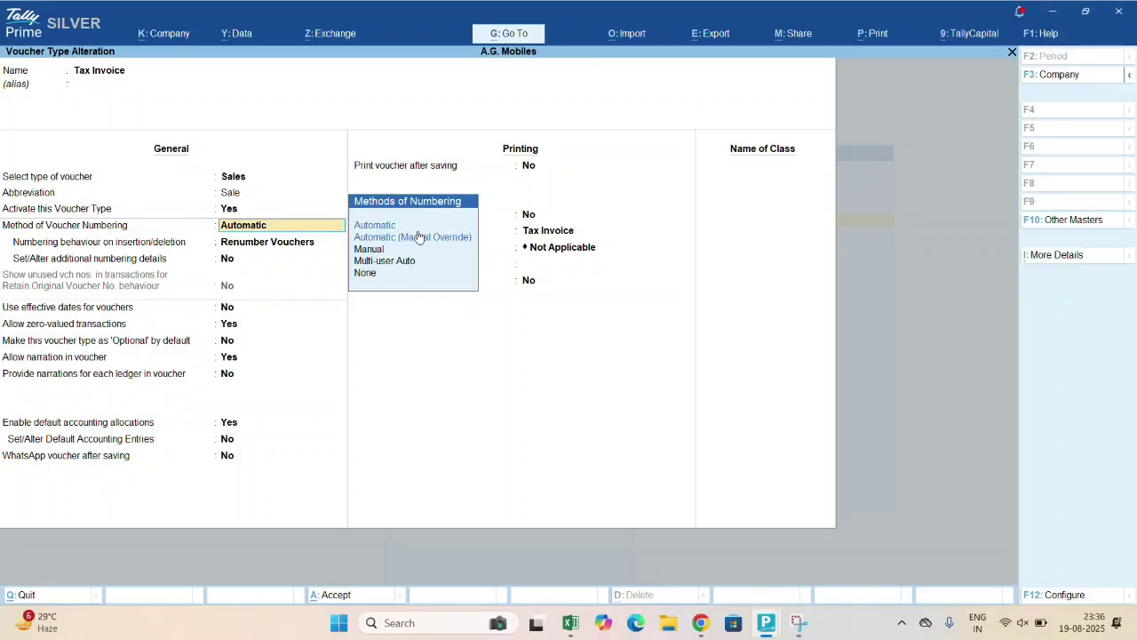
key("Return")
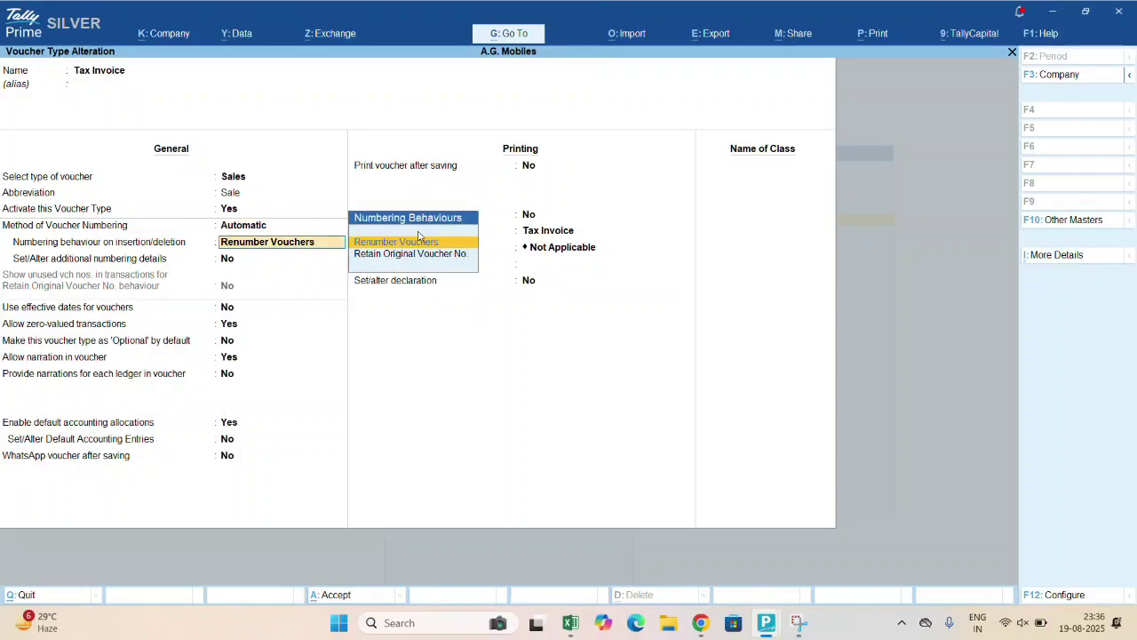